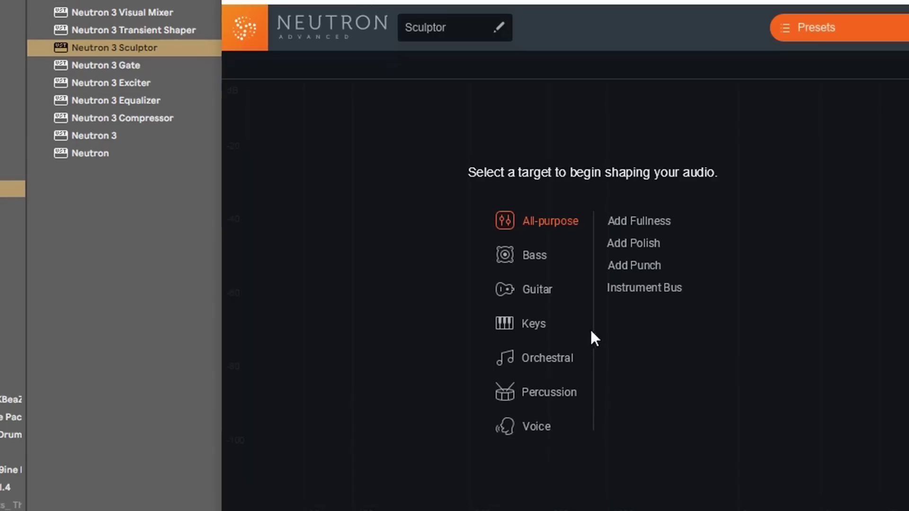
Choose the Bass target from the Bass category in Sculptor to shape the audio.
left_click(529, 262)
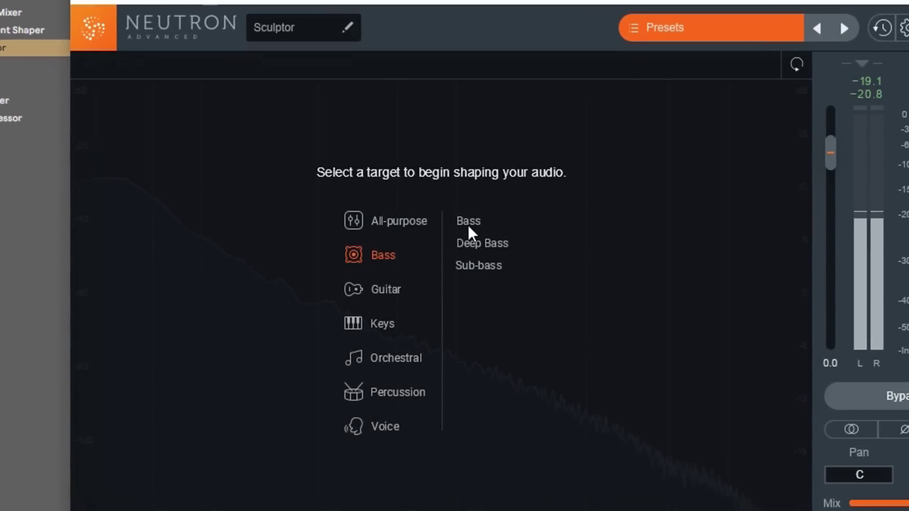
left_click(496, 222)
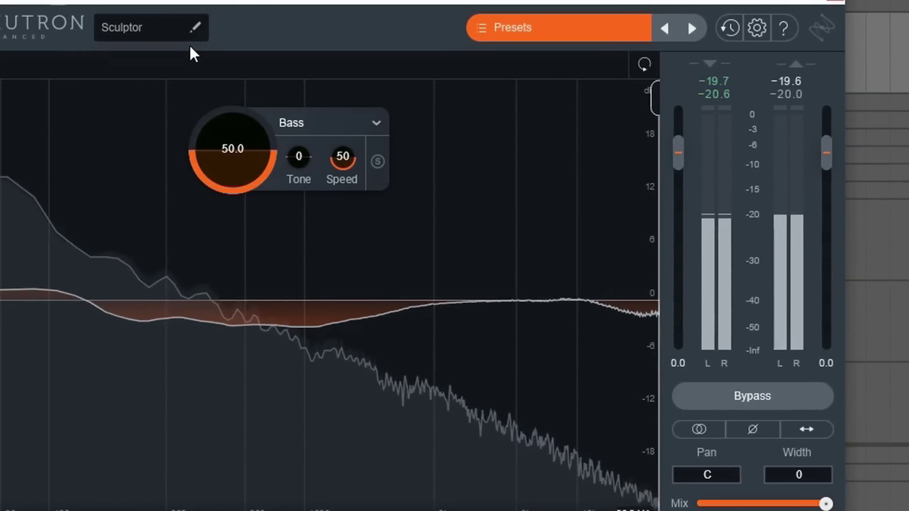
left_click(179, 28)
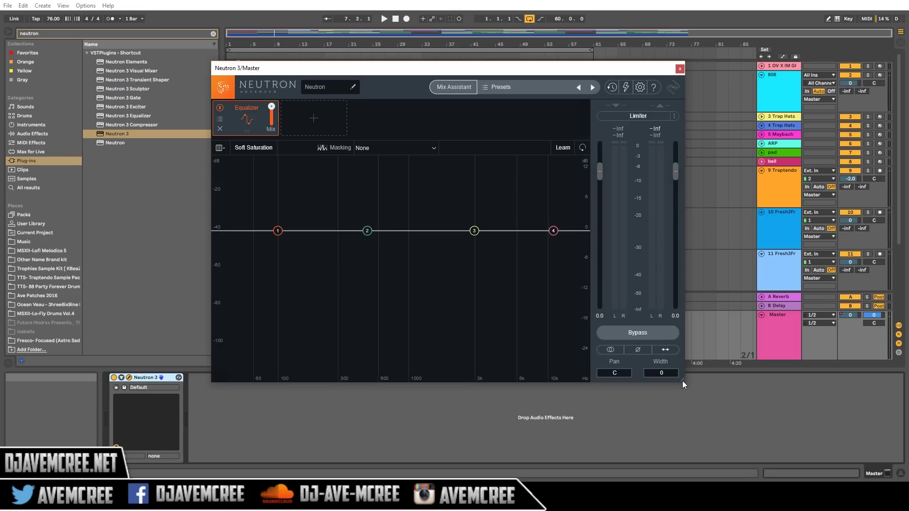
Resize the Neutron 3 plug-in window and reposition it over the arrangement.
left_click_drag(683, 382, 732, 411)
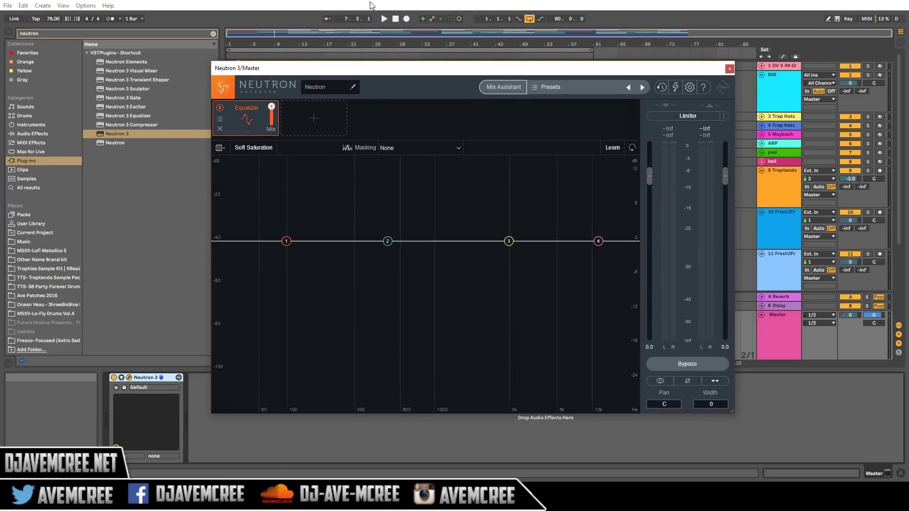
left_click_drag(401, 72, 368, 56)
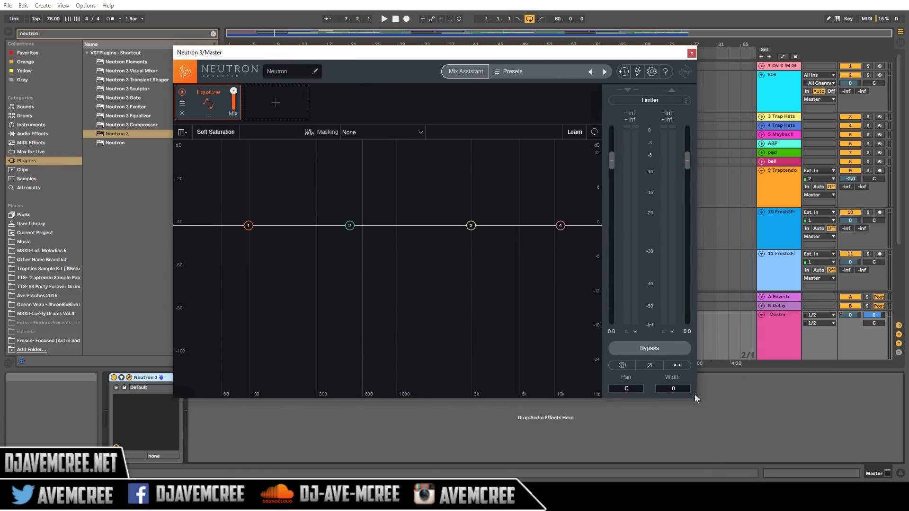
left_click_drag(695, 395, 726, 427)
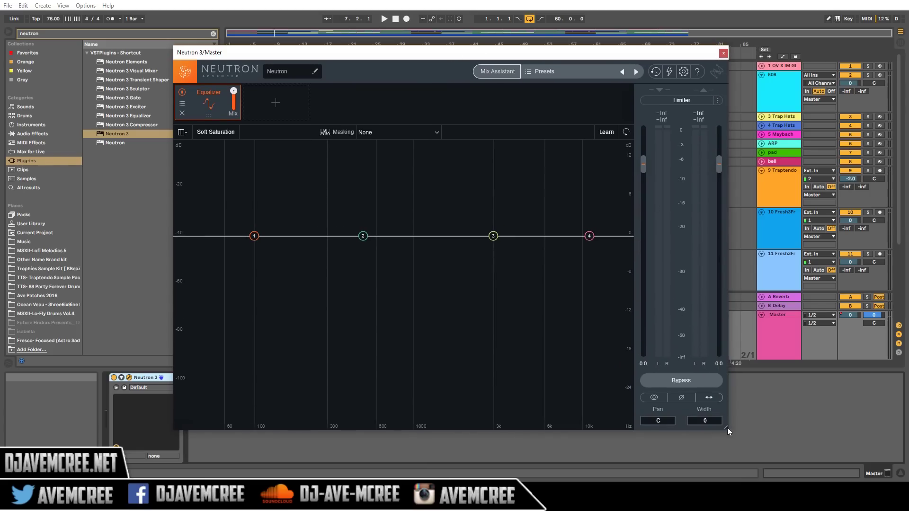
left_click_drag(695, 368, 690, 365)
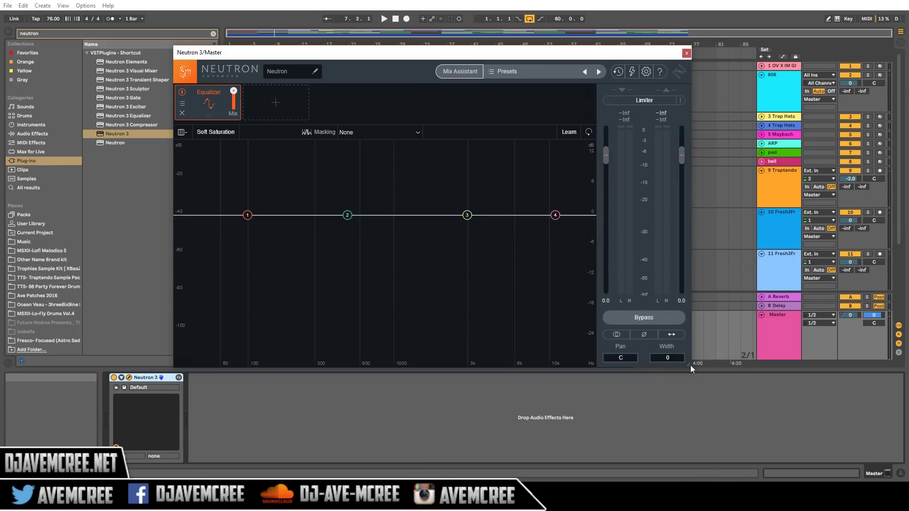
left_click_drag(441, 58, 454, 59)
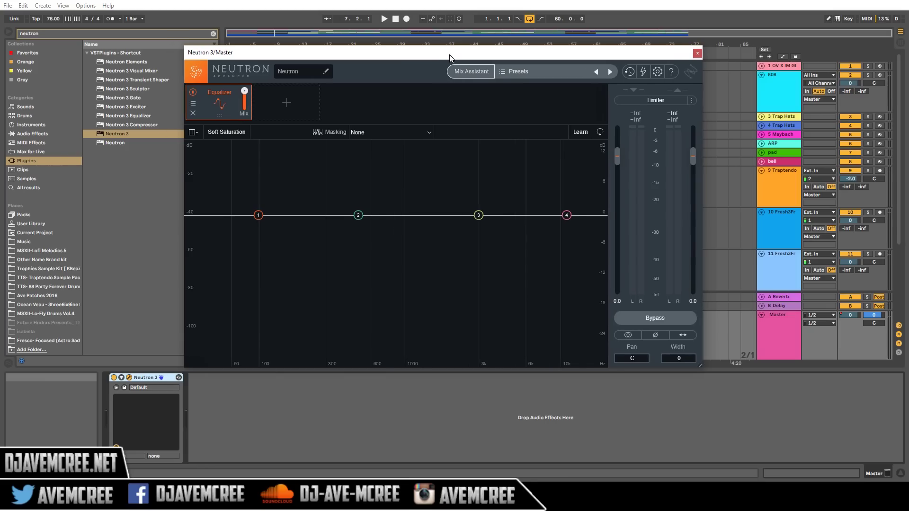
Remove the Neutron 3 device from the Master track.
left_click(143, 381)
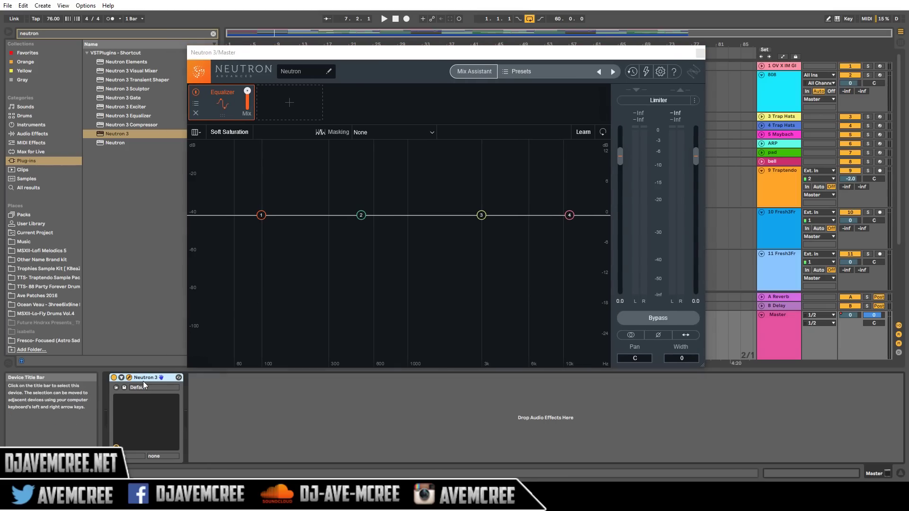
key("ctrl+alt+p")
Play the arrangement from about bar 4 to hear the current mix, and stop playback.
left_click(247, 215)
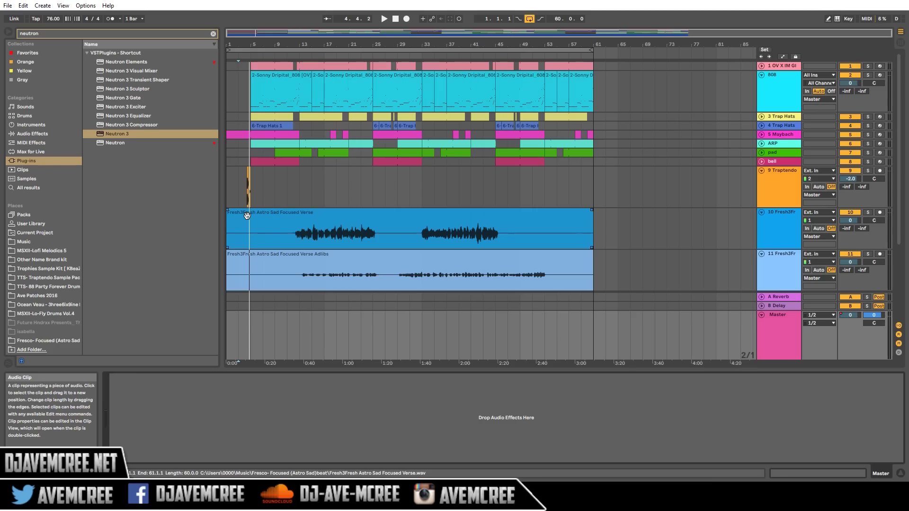
key("space")
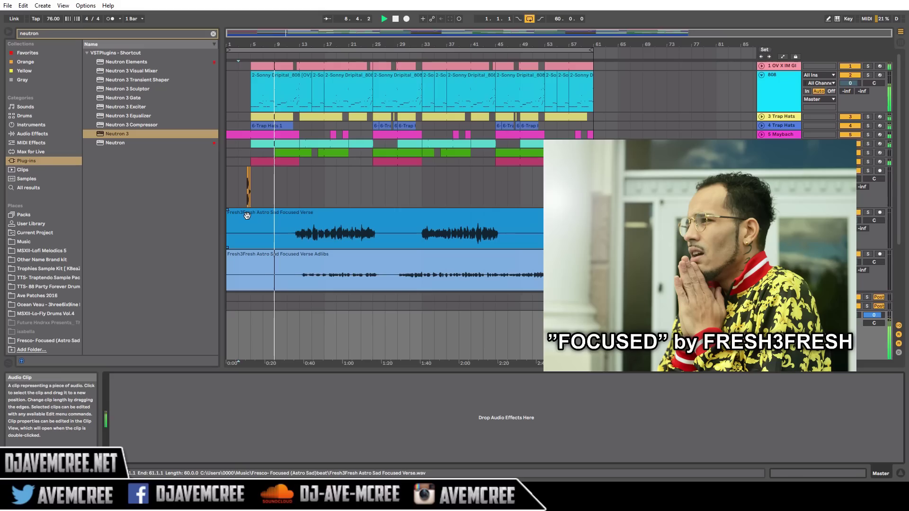
key("space")
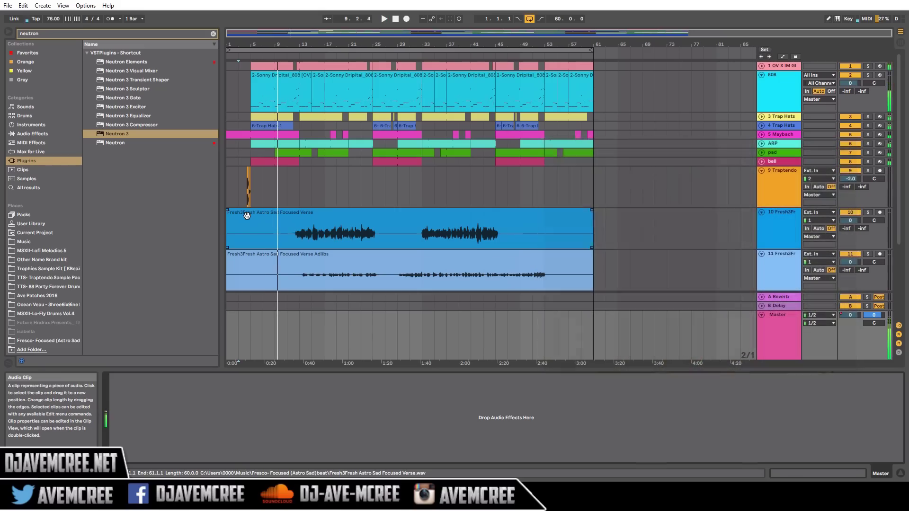
Check the Relay plug-ins on the kick, 808 and 3-Trap Hats tracks, and return to the Master track.
left_click(792, 65)
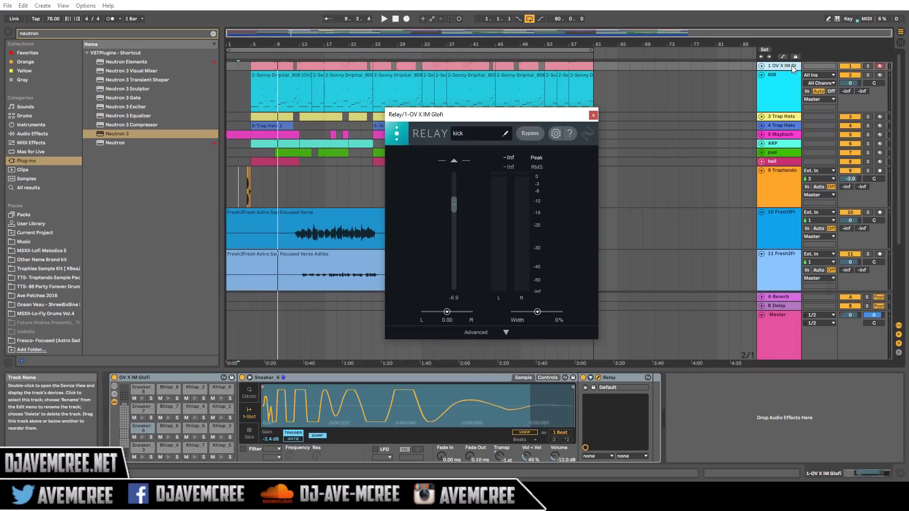
left_click(786, 94)
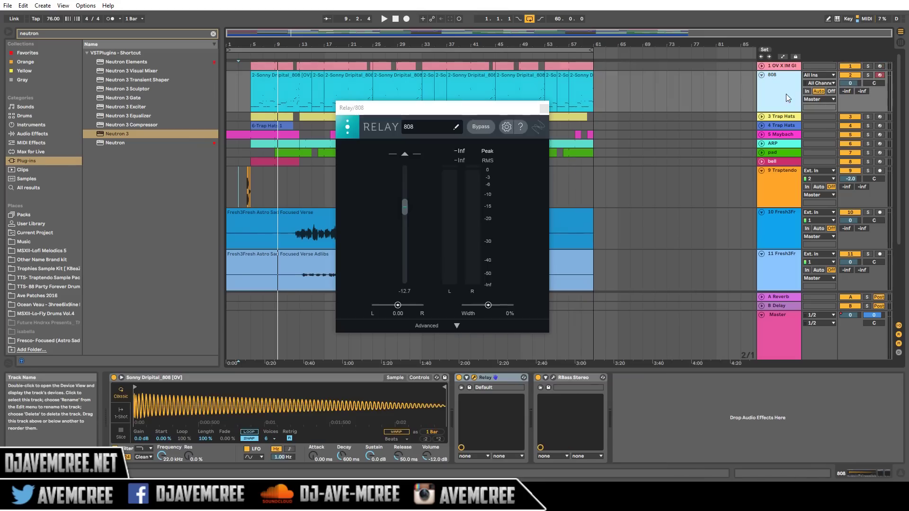
left_click(790, 120)
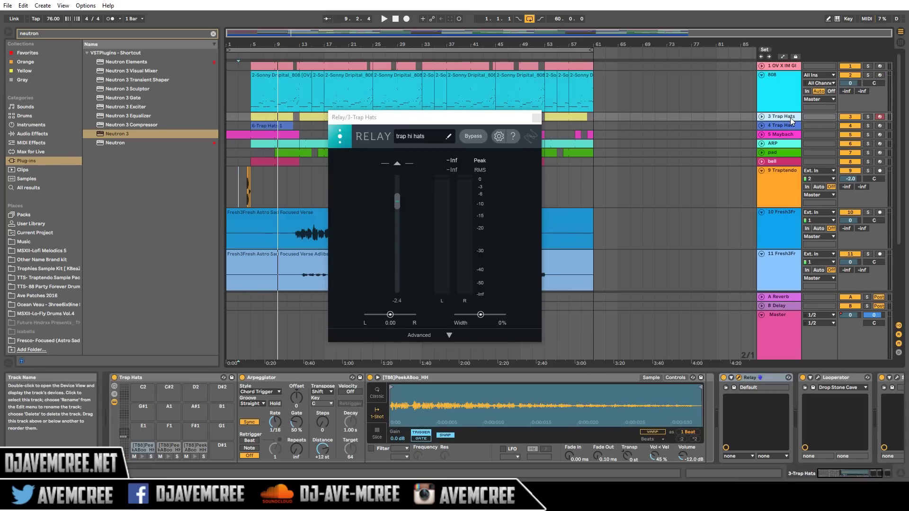
left_click(774, 337)
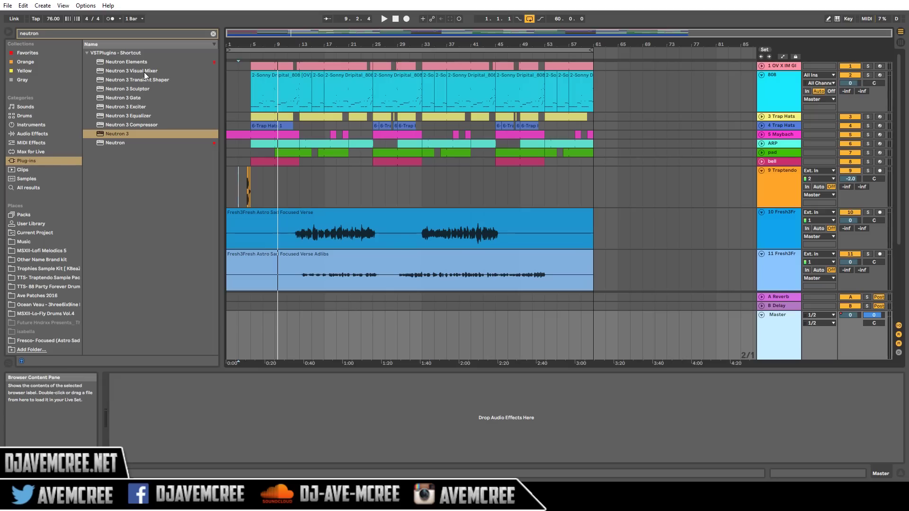
left_click(138, 134)
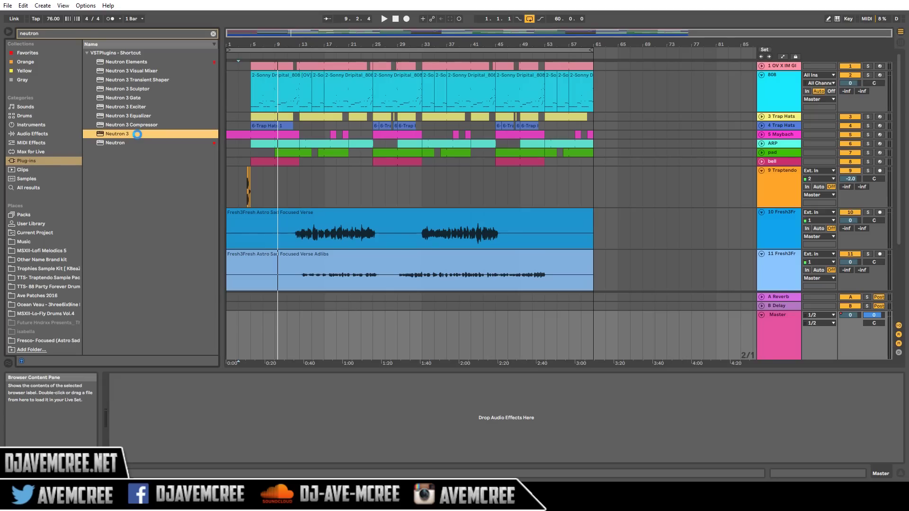
double_click(137, 135)
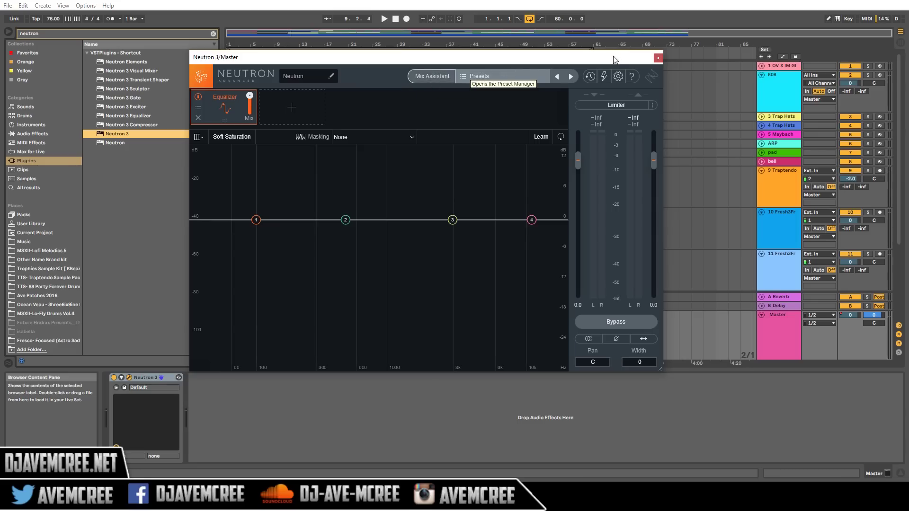
key("ctrl+z")
Load Neutron 3 Visual Mixer on the Master track and begin its Mix Assistant.
double_click(138, 70)
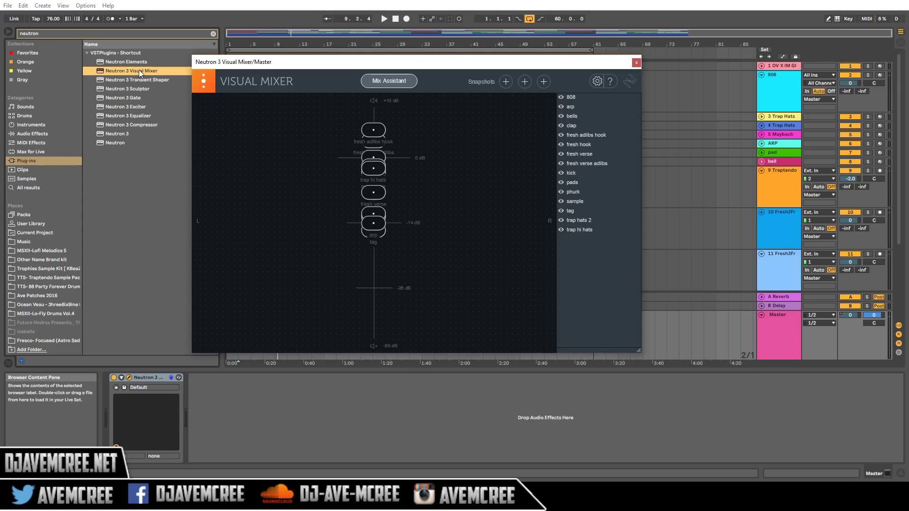
left_click(401, 82)
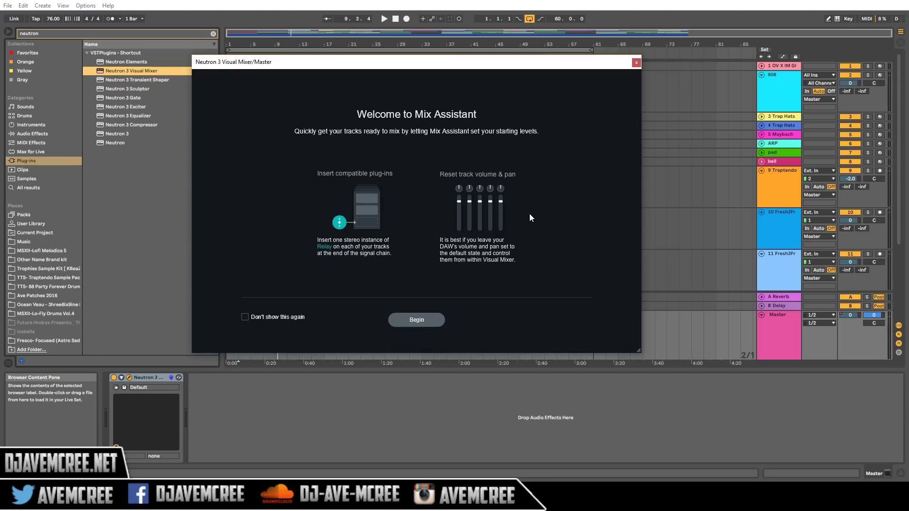
left_click(425, 317)
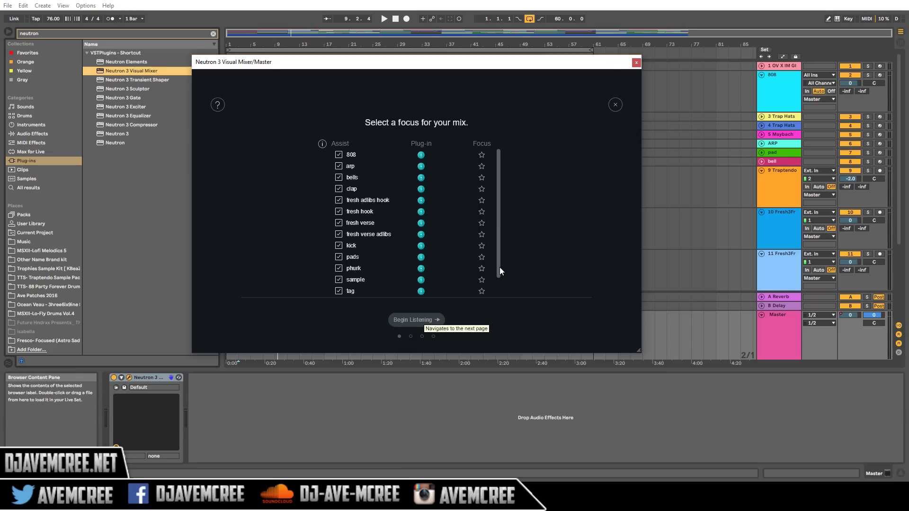
Set kick and clap as the mix focus and have Mix Assistant begin listening.
scroll(499, 266, "down", 1)
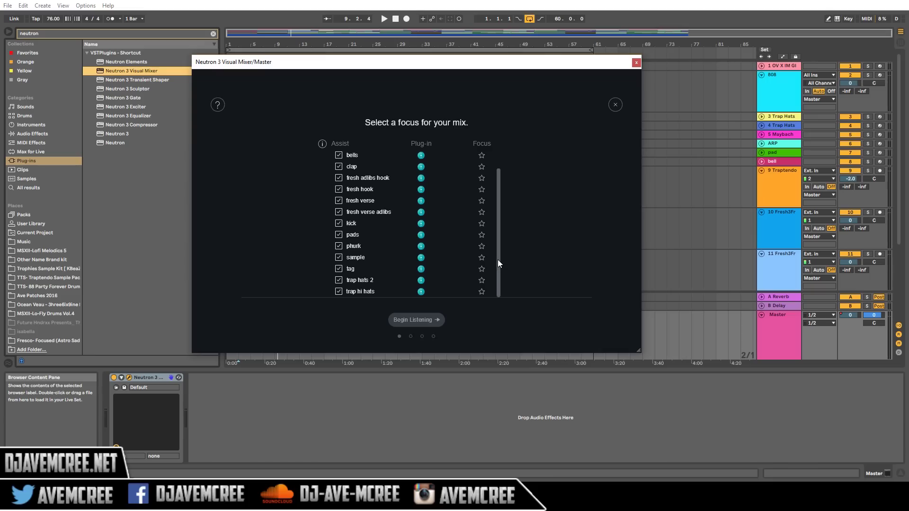
scroll(499, 260, "up", 1)
left_click(482, 245)
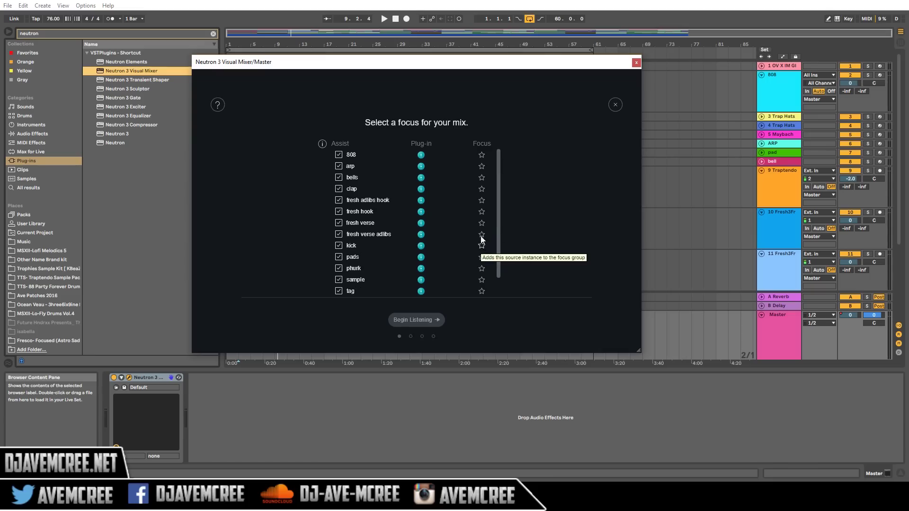
left_click(482, 189)
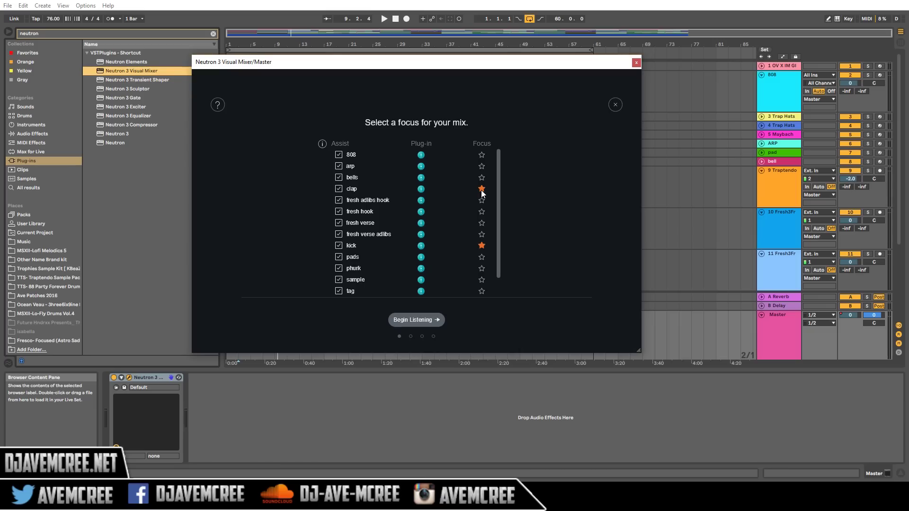
left_click(420, 321)
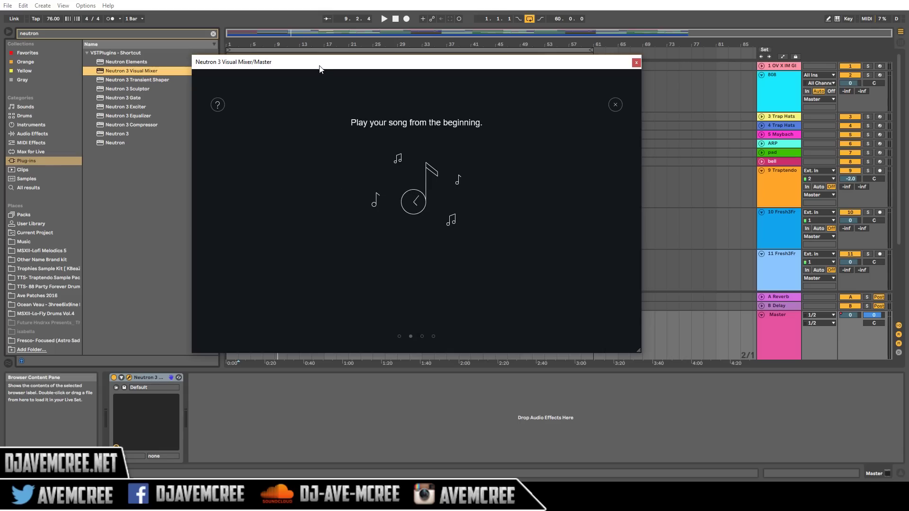
Play the song from the beginning so Mix Assistant can analyze the tracks.
left_click_drag(417, 63, 535, 97)
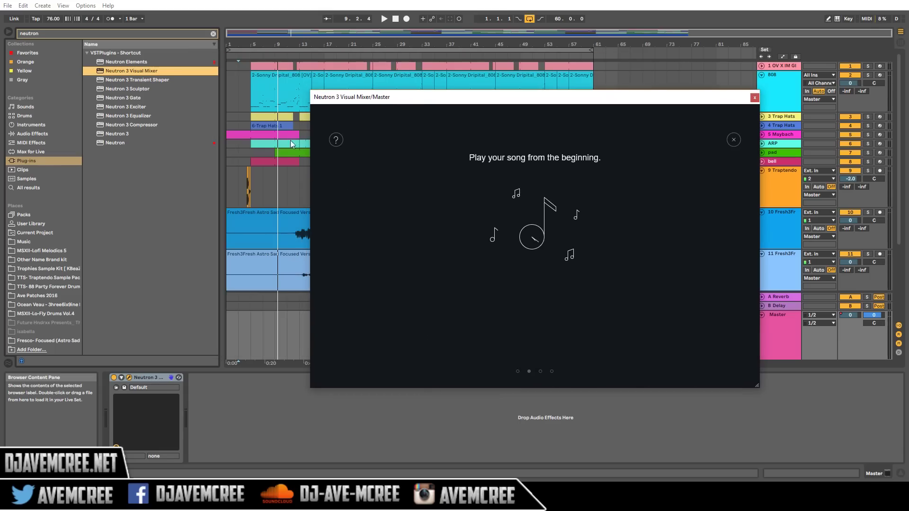
left_click(227, 175)
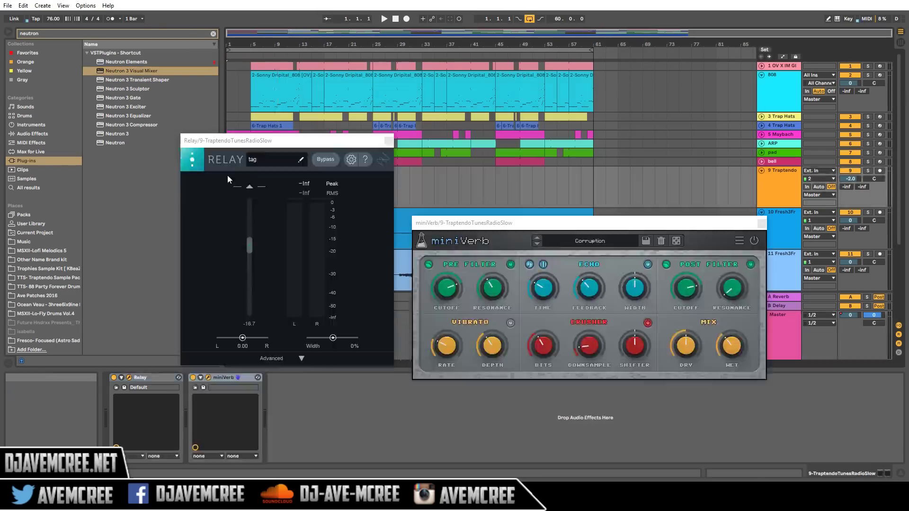
left_click(784, 343)
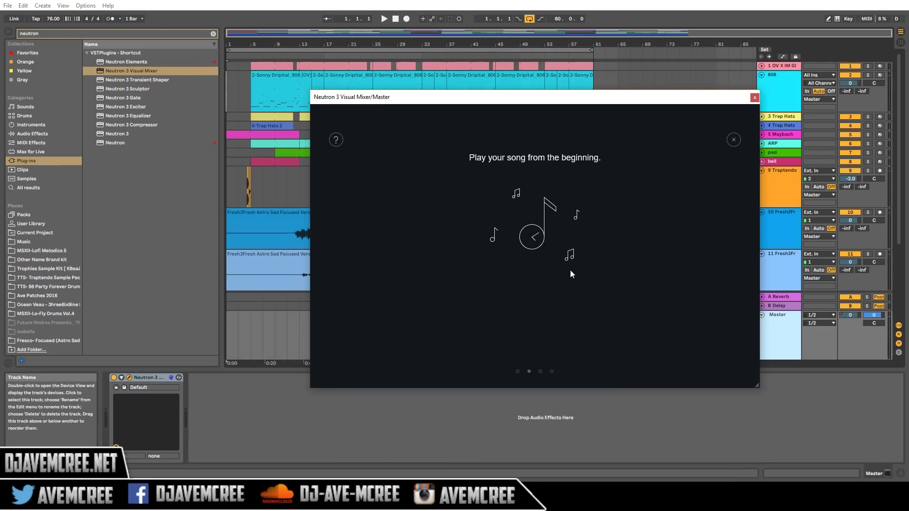
key("space")
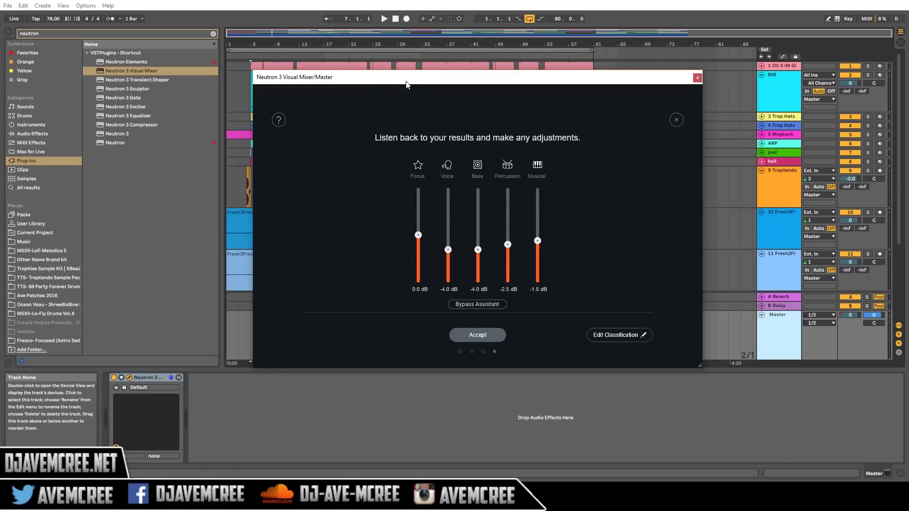
Compare the mix with Mix Assistant bypassed and active during playback.
left_click(491, 306)
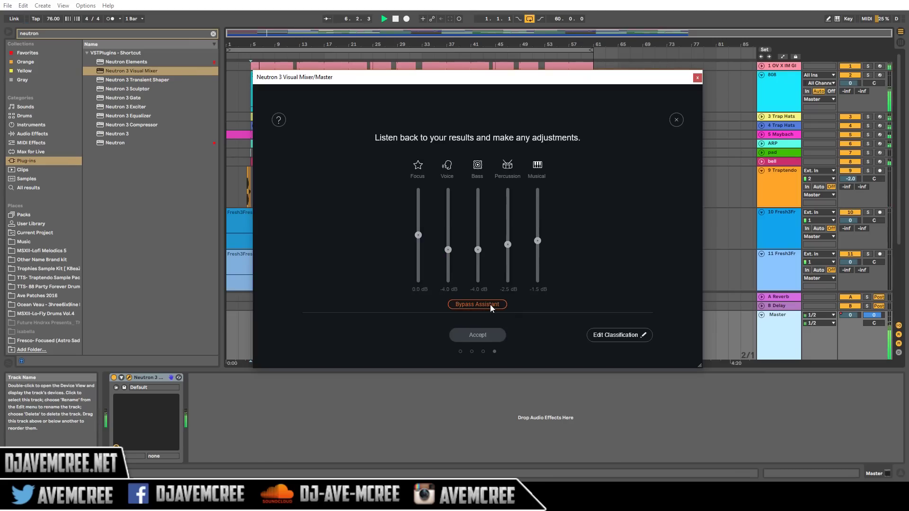
left_click(490, 305)
key("space")
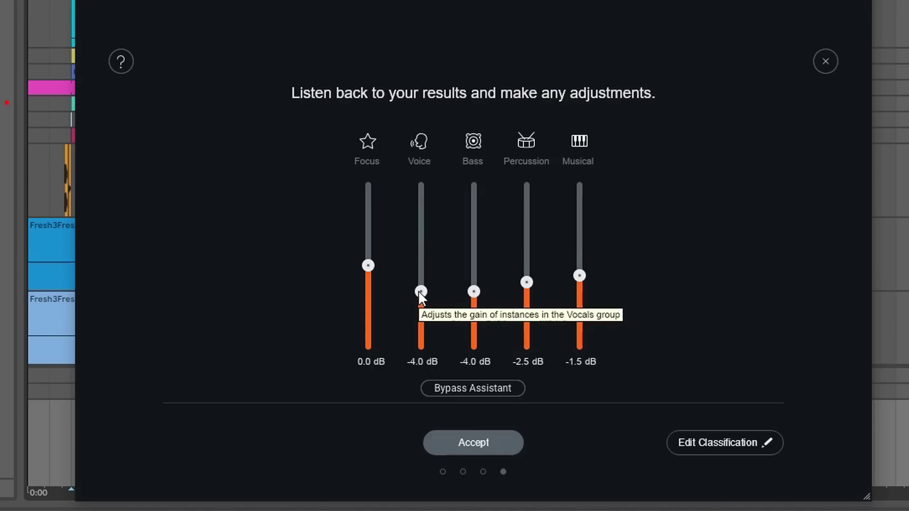
Raise the Voice group's gain to -0.3 dB in the Mix Assistant results.
left_click_drag(420, 277, 420, 266)
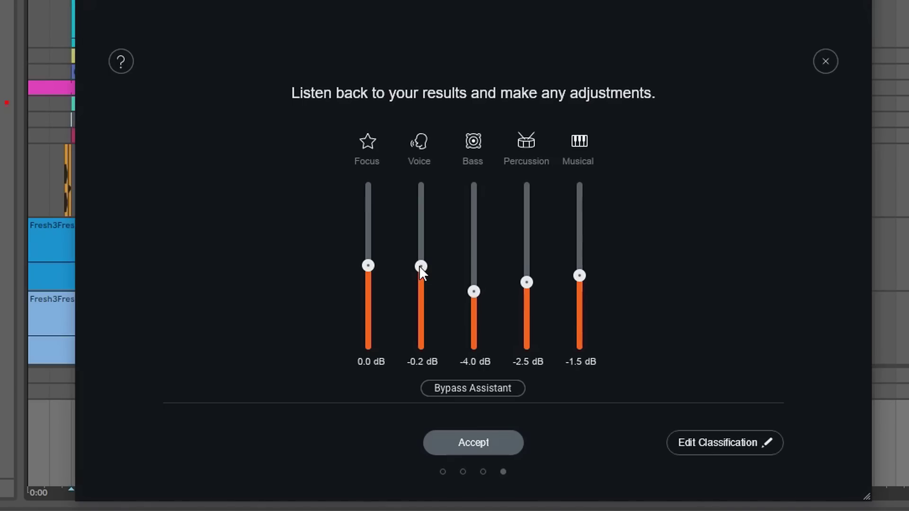
left_click_drag(420, 248, 420, 269)
Open the track classification editor and review the track type assigned to each track.
left_click(715, 448)
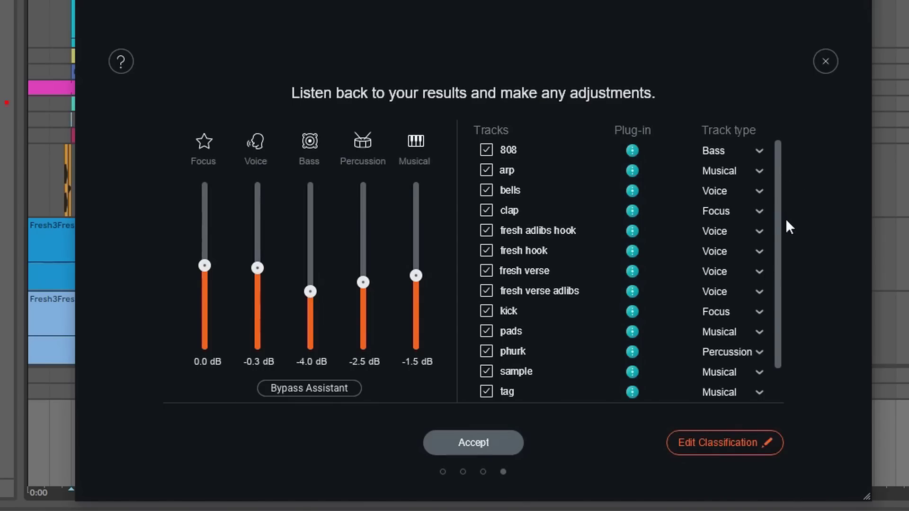
scroll(779, 247, "down", 2)
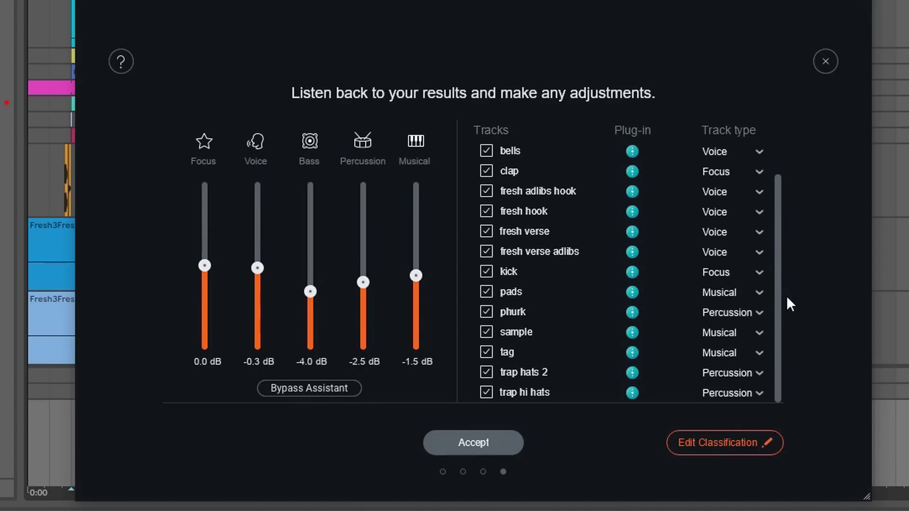
scroll(789, 284, "up", 2)
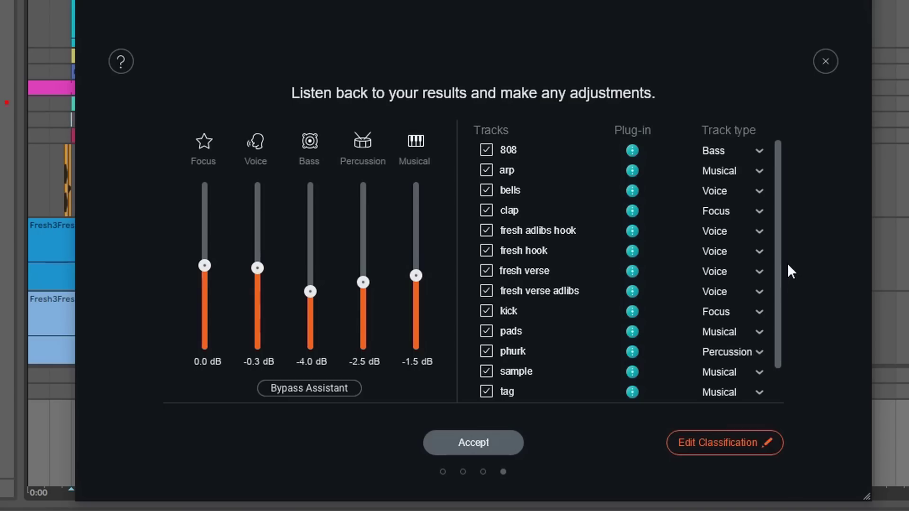
Reclassify the bells track from Voice to Musical and check the track types of the remaining tracks.
left_click(757, 200)
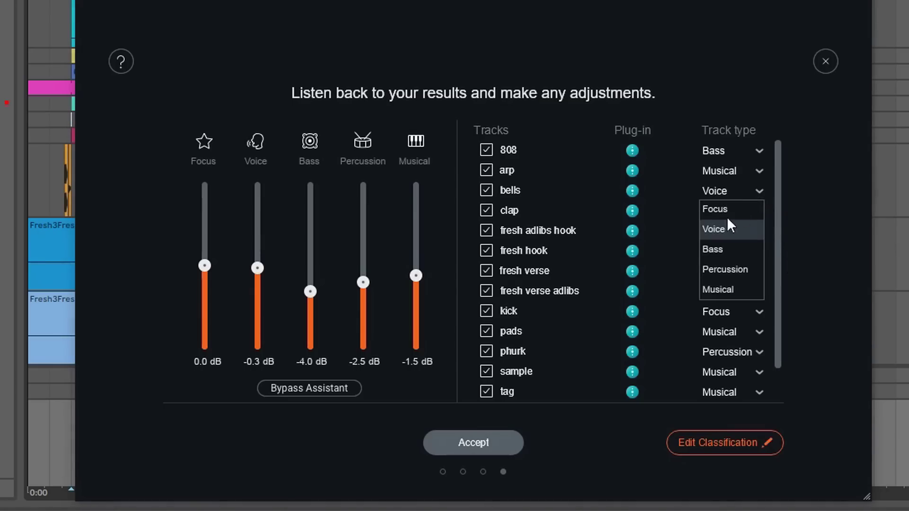
left_click(726, 283)
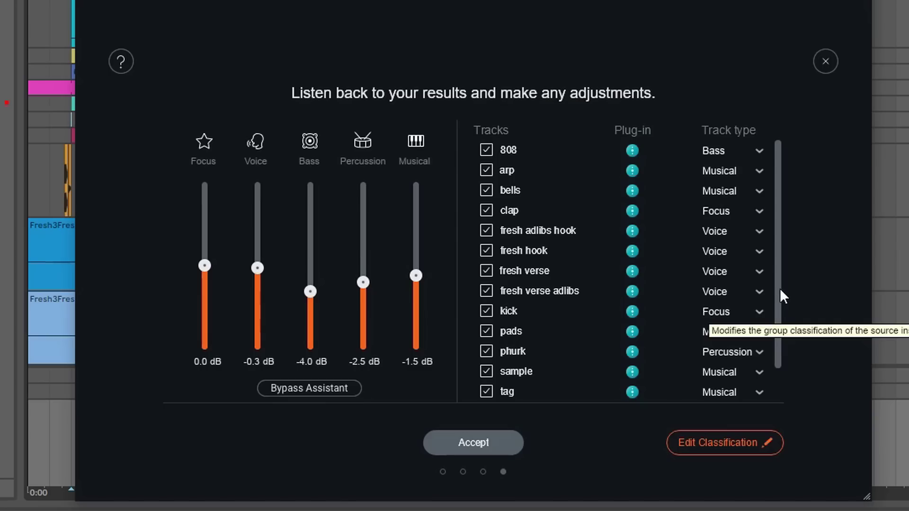
scroll(779, 337, "down", 2)
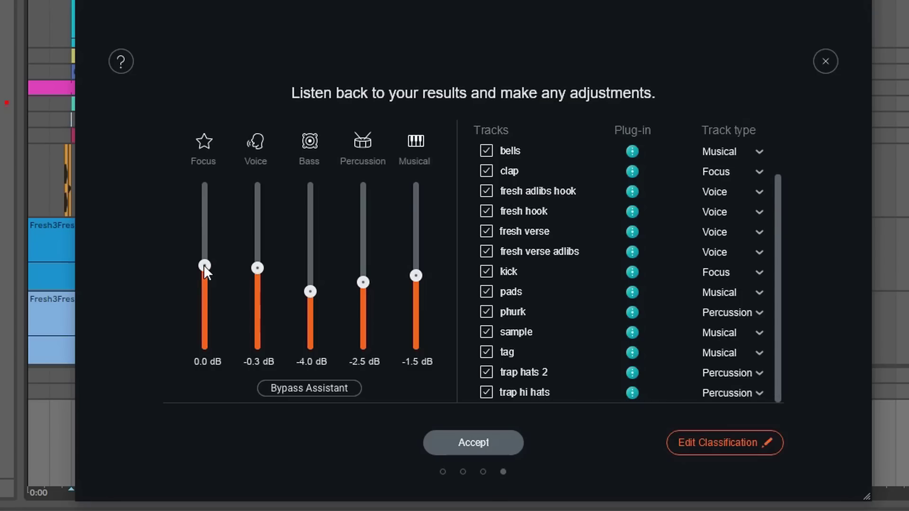
Set the group gains in the Mix Assistant results: Focus to 3.9 dB, Bass to -2.2 dB and Percussion to -3.1 dB.
left_click_drag(203, 265, 200, 239)
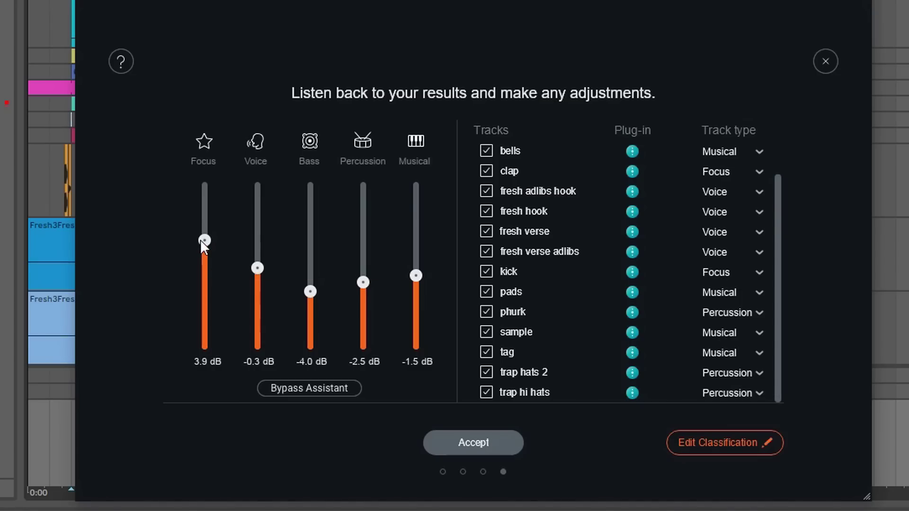
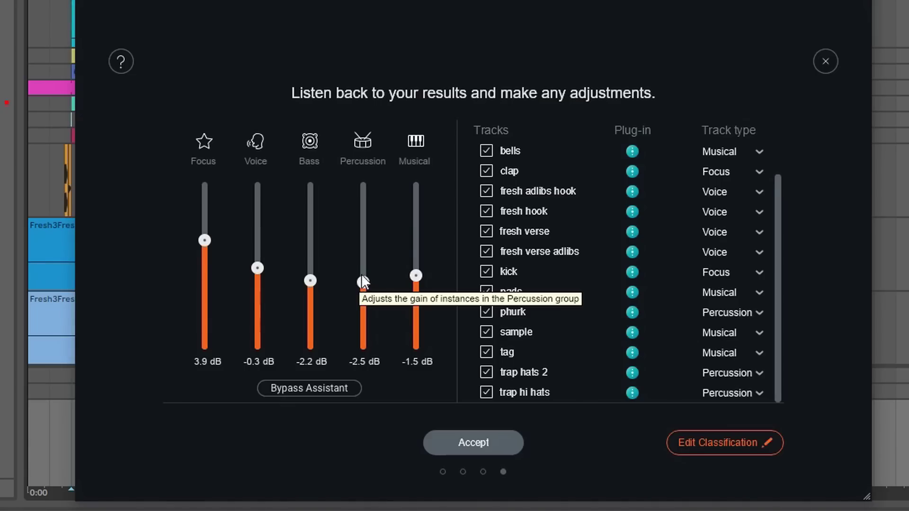
left_click_drag(362, 257, 363, 237)
left_click(364, 270)
left_click_drag(364, 269, 366, 287)
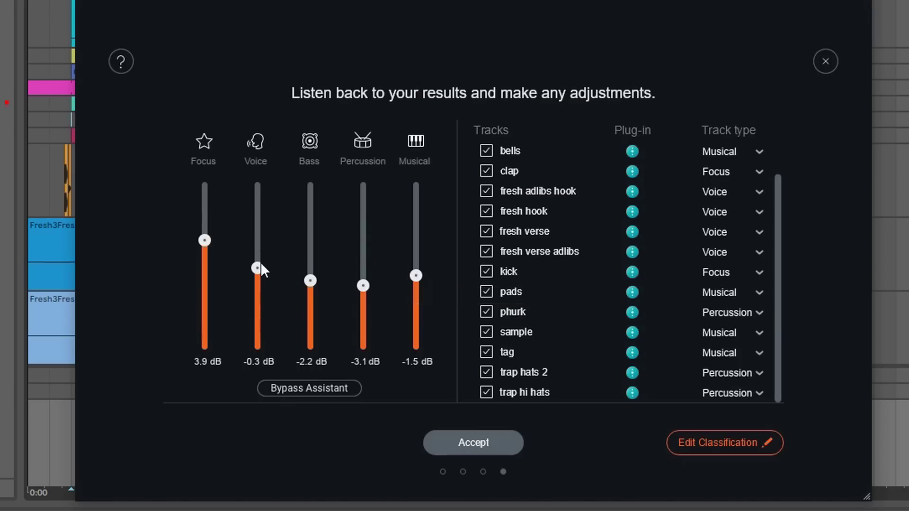
Set the Voice group's gain to 2.2 dB, readjust the Musical group's gain and accept the Mix Assistant results.
left_click_drag(260, 260, 261, 246)
left_click(415, 288)
left_click_drag(413, 271, 414, 213)
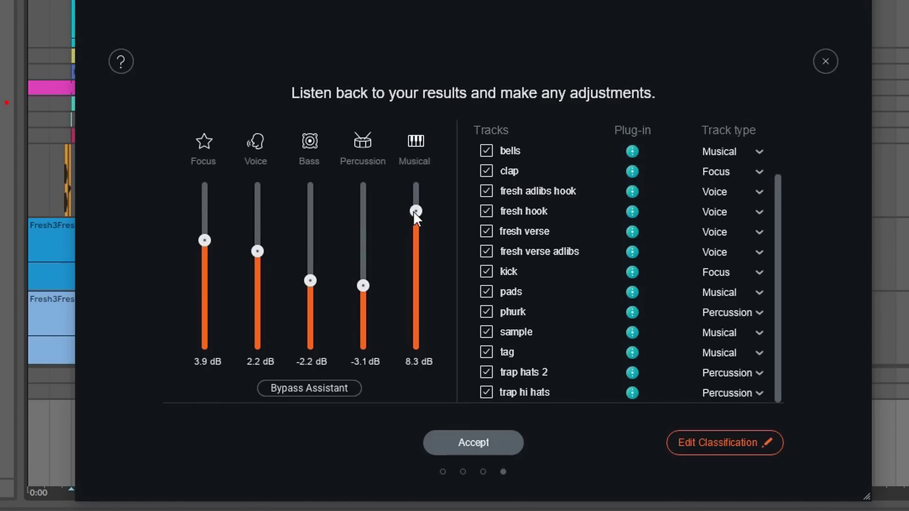
left_click_drag(418, 260, 414, 284)
left_click(475, 443)
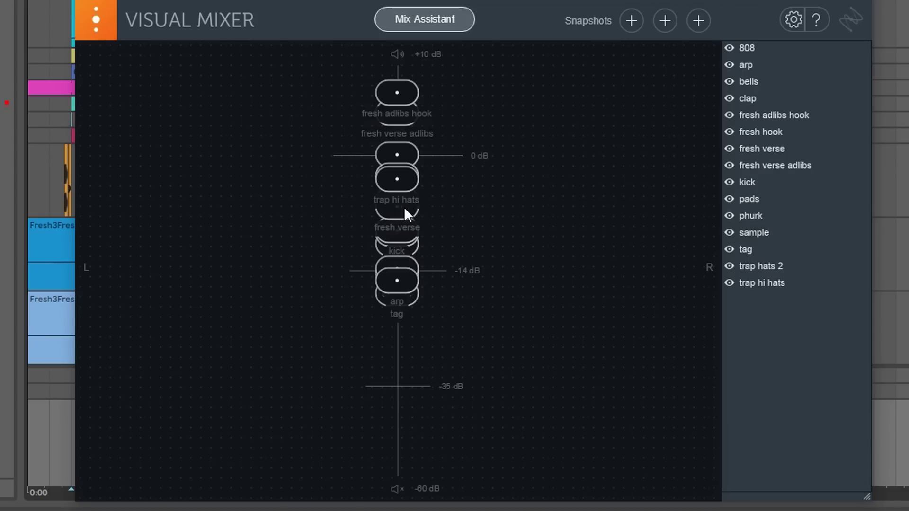
Place fresh verse near the centre at about -4.9 dB, arp panned right at -15.9 dB and sample panned left at -16.6 dB, and enlarge the Visual Mixer.
left_click_drag(420, 206, 497, 203)
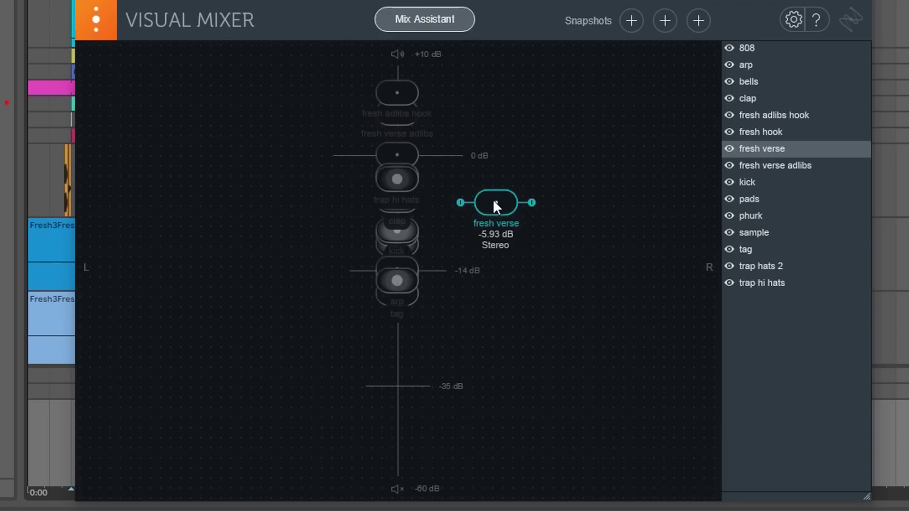
left_click_drag(446, 198, 393, 196)
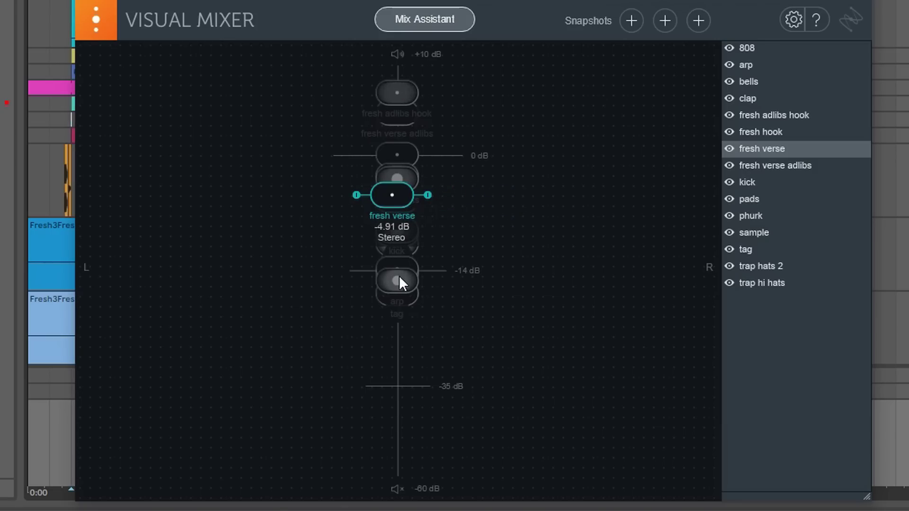
left_click_drag(400, 279, 491, 281)
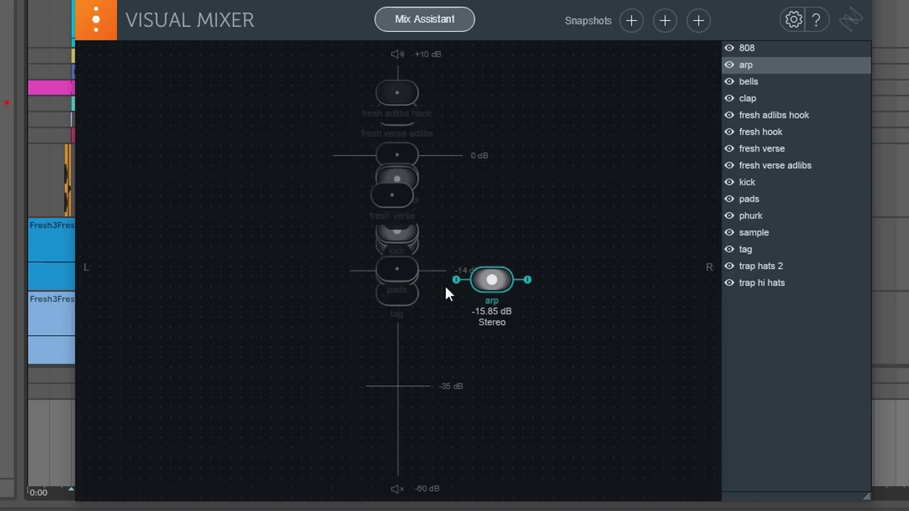
left_click_drag(404, 291, 257, 283)
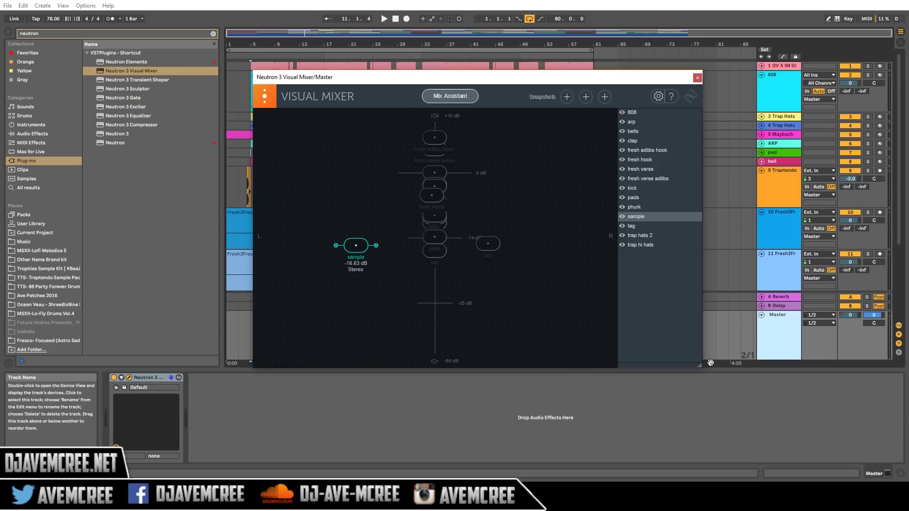
left_click_drag(701, 366, 783, 453)
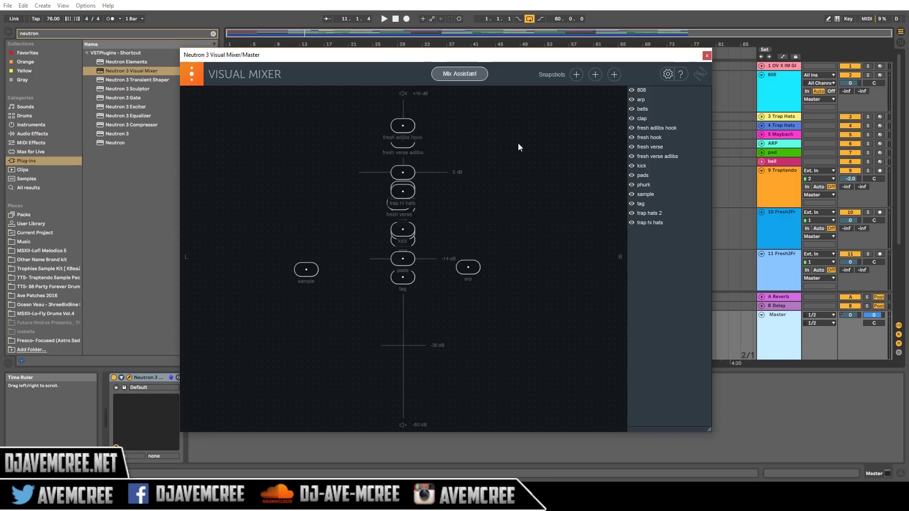
Add Neutron 3 Sculptor to the 808 track, dismiss its preset manager and move it ahead of RBass Stereo in the device chain.
double_click(403, 173)
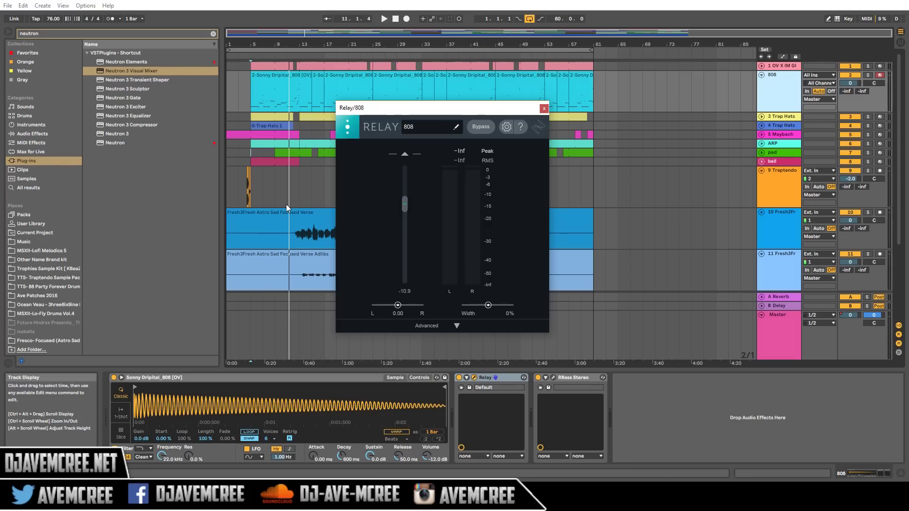
left_click(125, 87)
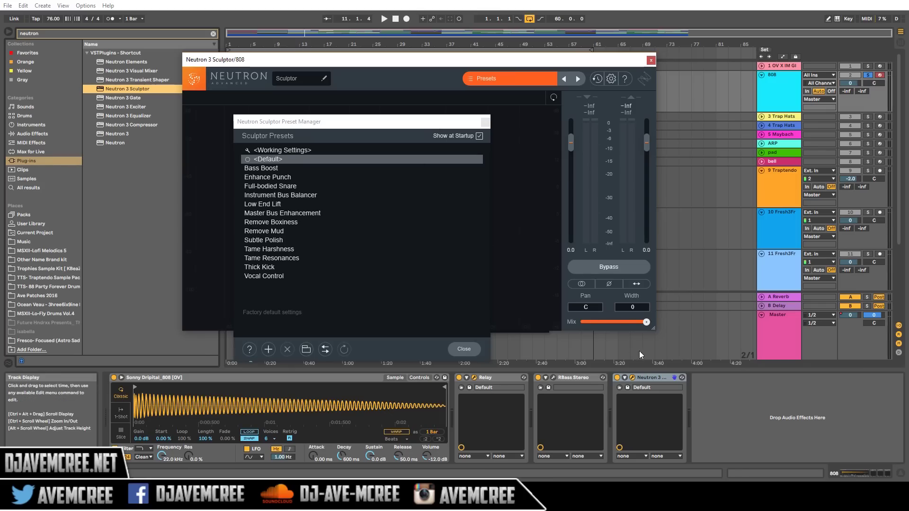
left_click(651, 376)
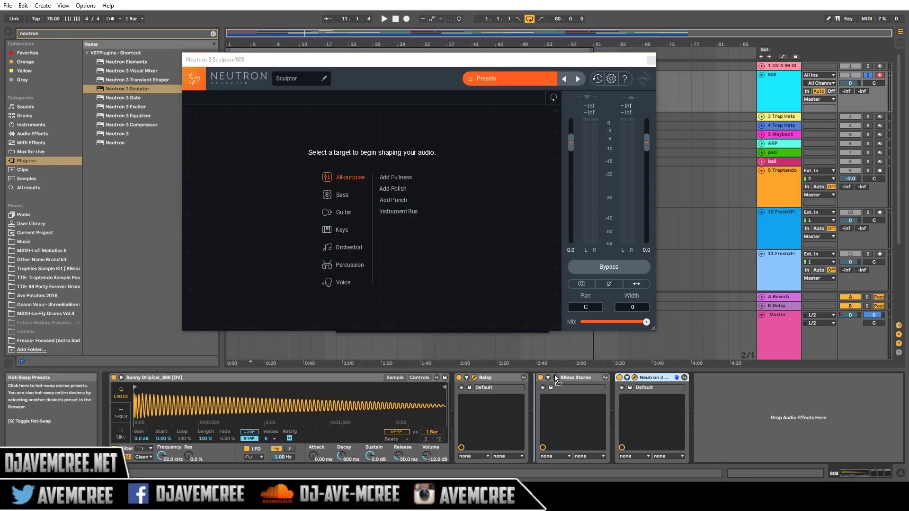
left_click_drag(553, 375, 502, 416)
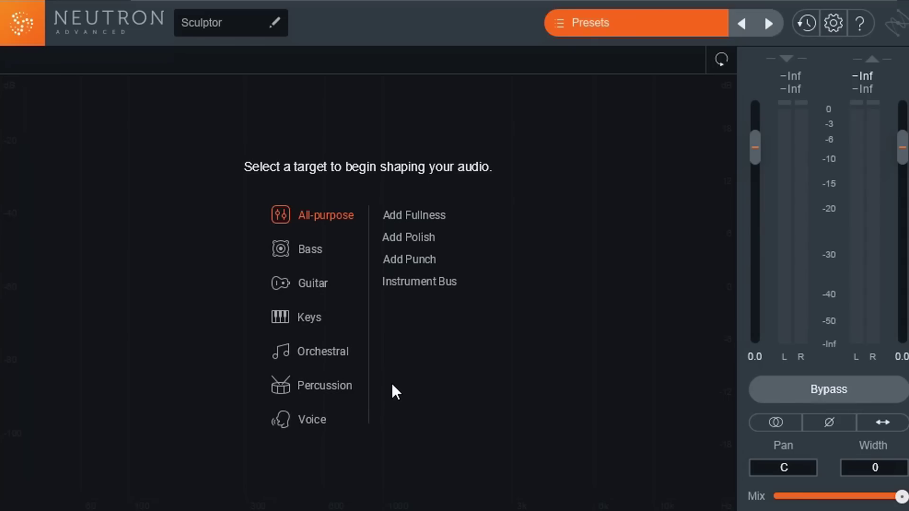
Start playback and choose the Bass target from Sculptor's Bass category for the 808.
left_click(310, 250)
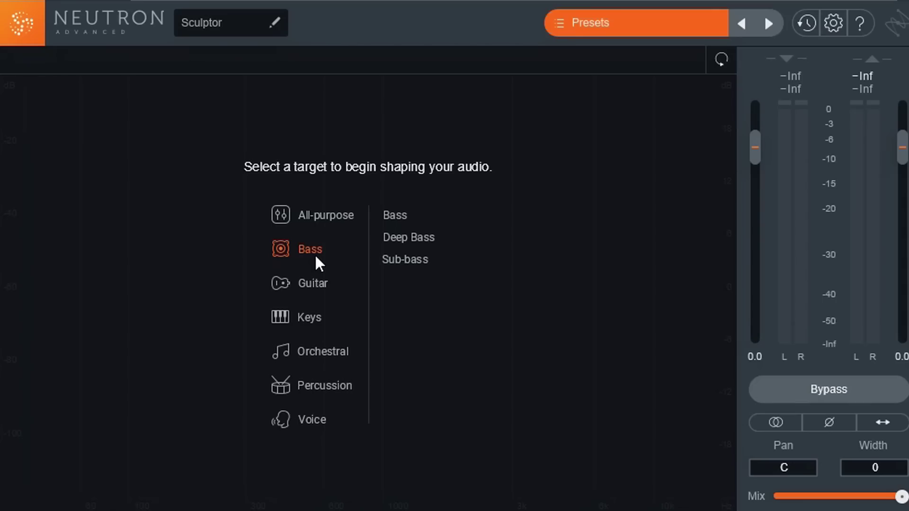
key("space")
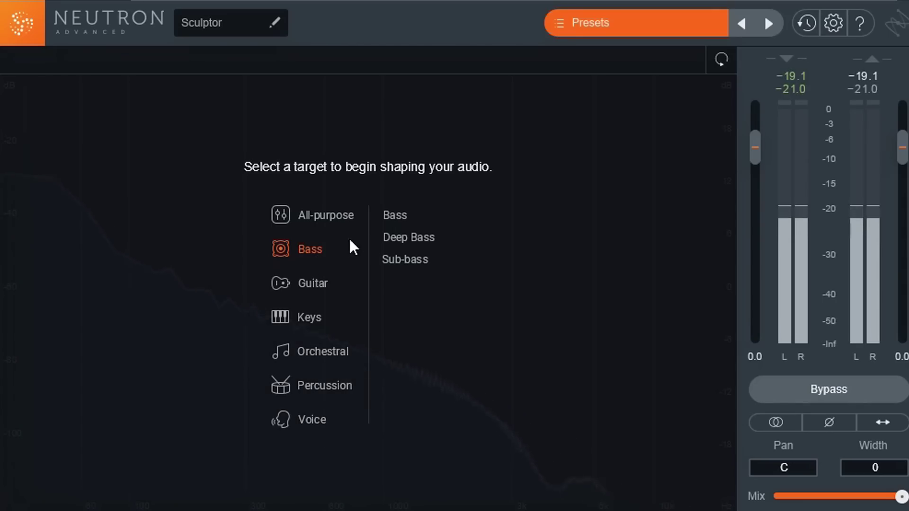
left_click(395, 216)
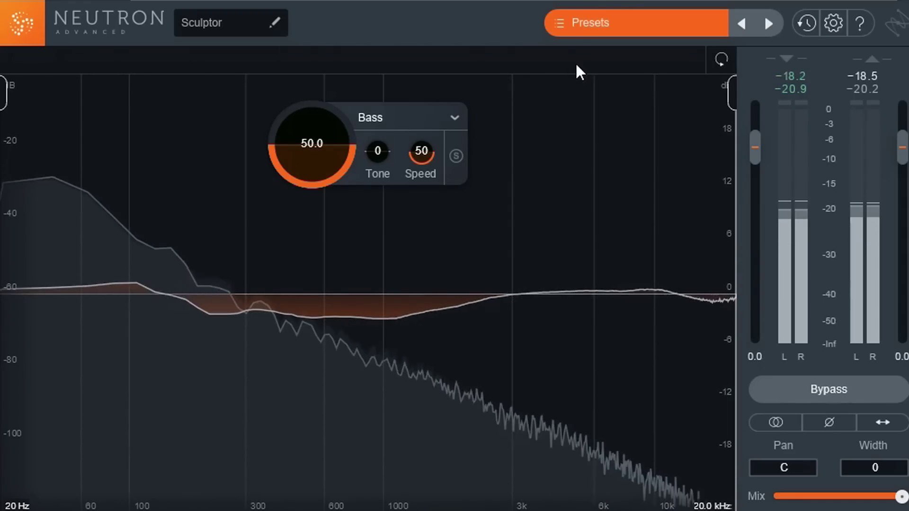
left_click(276, 24)
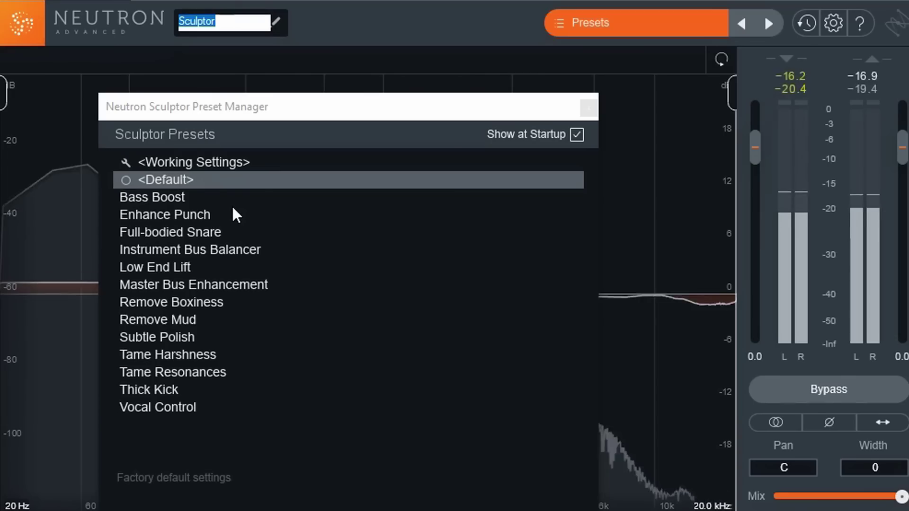
key("Escape")
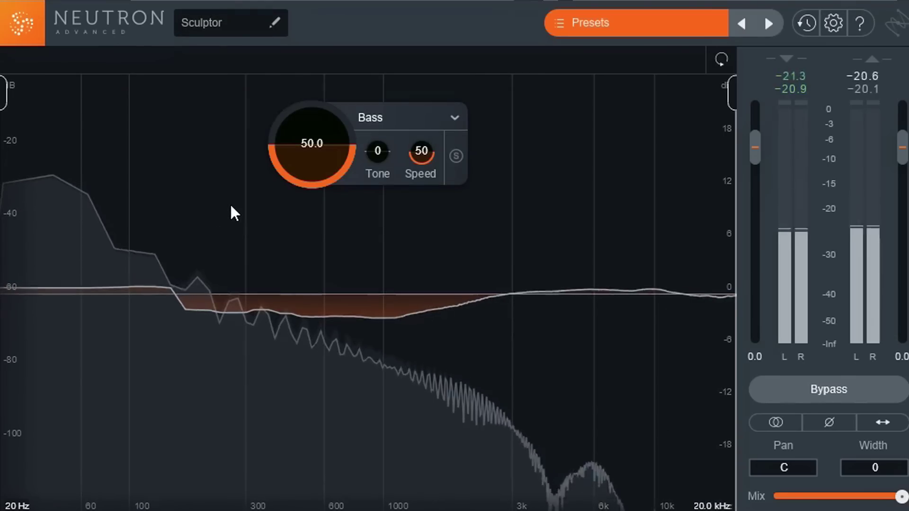
Audition the Deep Bass and Sub-bass targets in Sculptor and settle on Deep Bass.
left_click(434, 117)
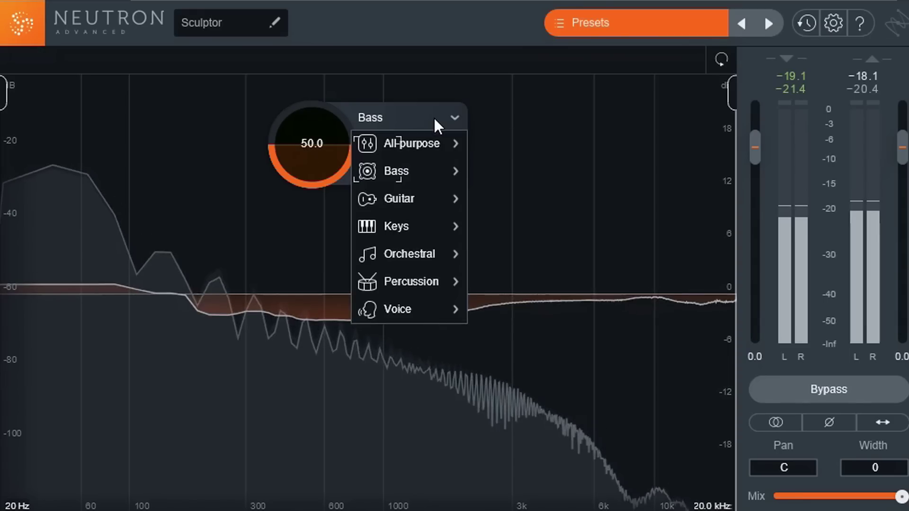
mouse_move(430, 167)
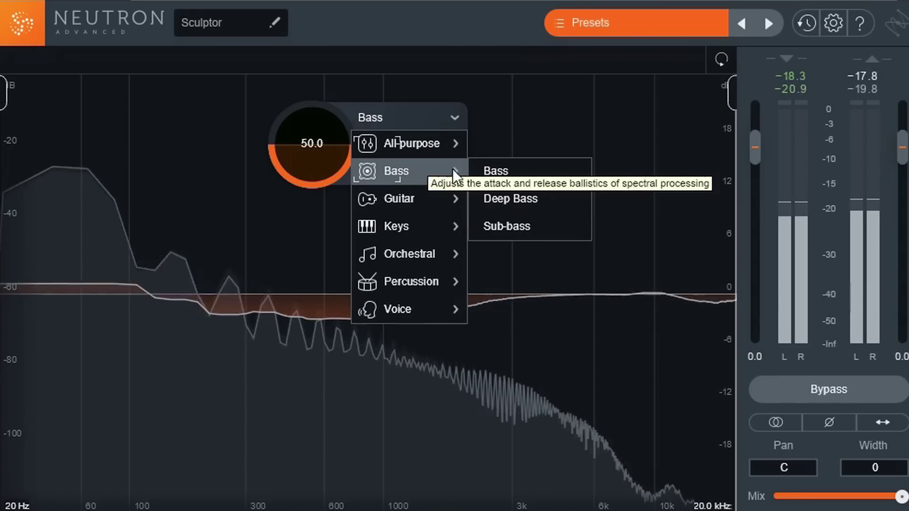
left_click(505, 201)
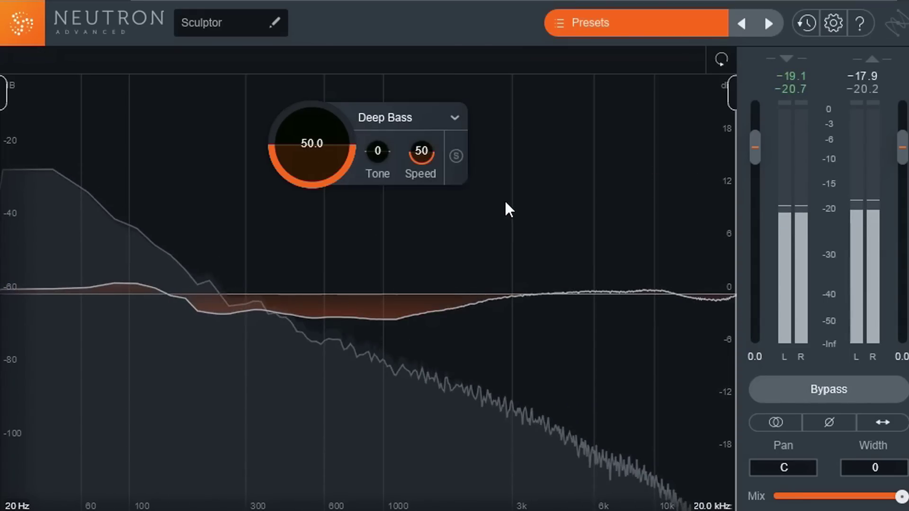
left_click(454, 122)
mouse_move(445, 171)
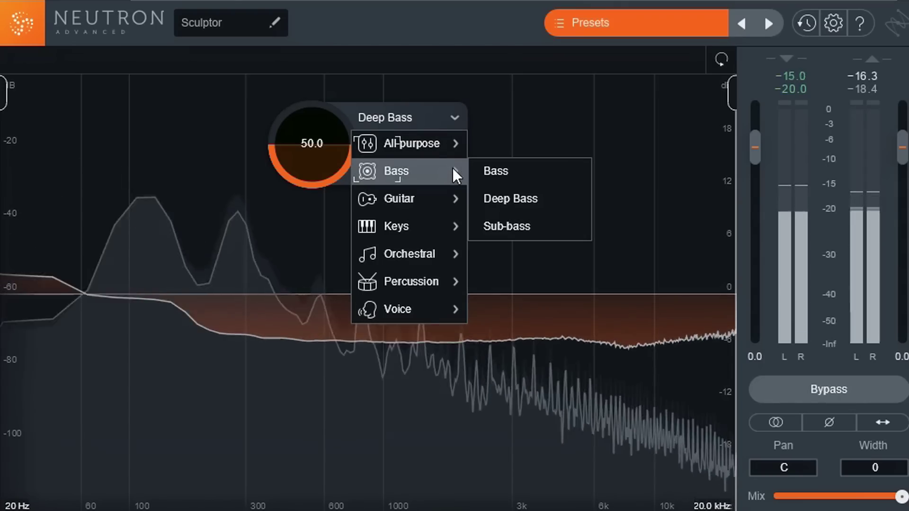
left_click(508, 227)
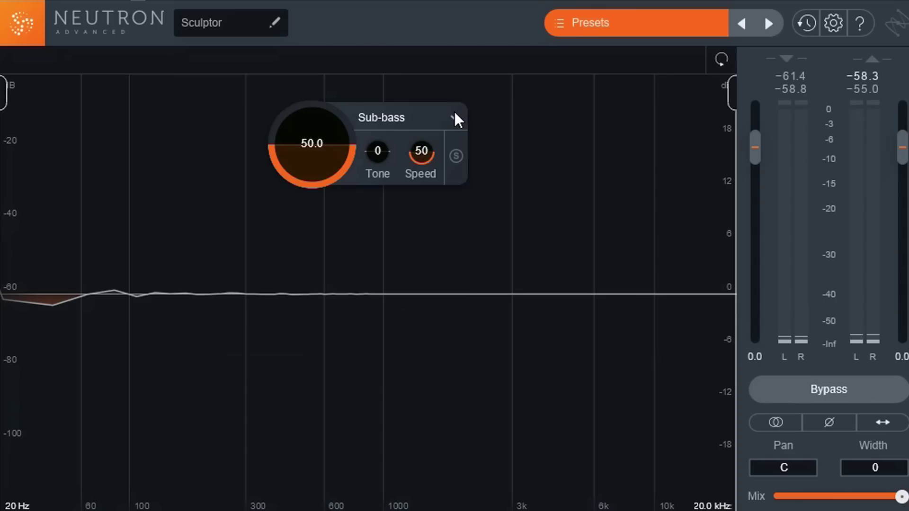
left_click(454, 114)
mouse_move(413, 166)
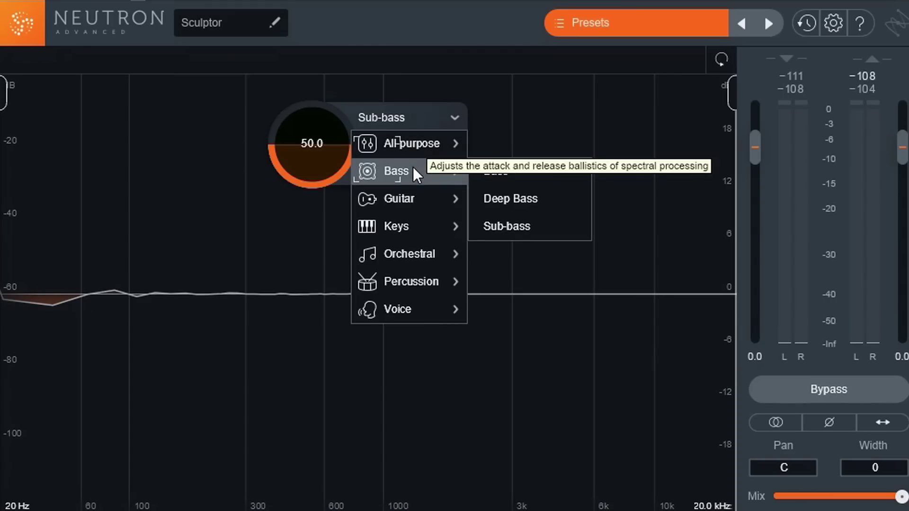
left_click(495, 198)
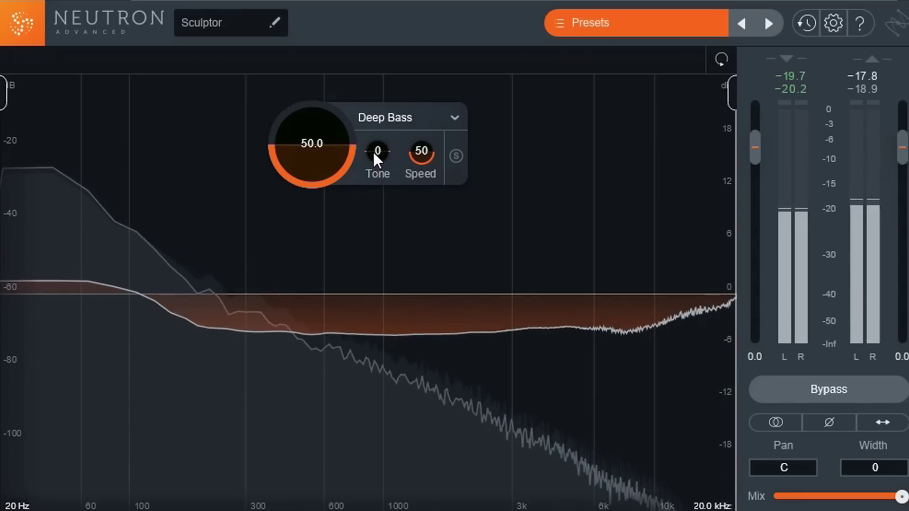
Set Sculptor's Tone to 19, its processing intensity to 43.6 and its Speed to 57.
left_click_drag(370, 147, 380, 37)
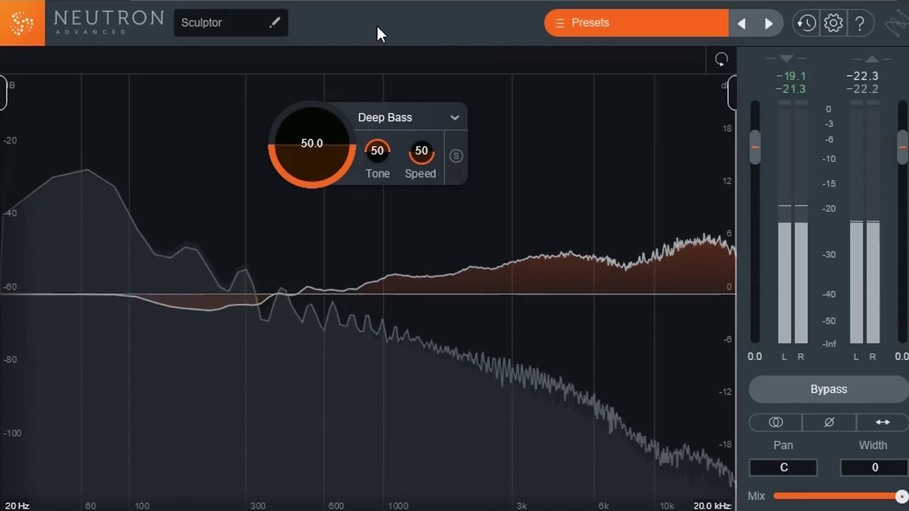
left_click_drag(372, 49, 370, 109)
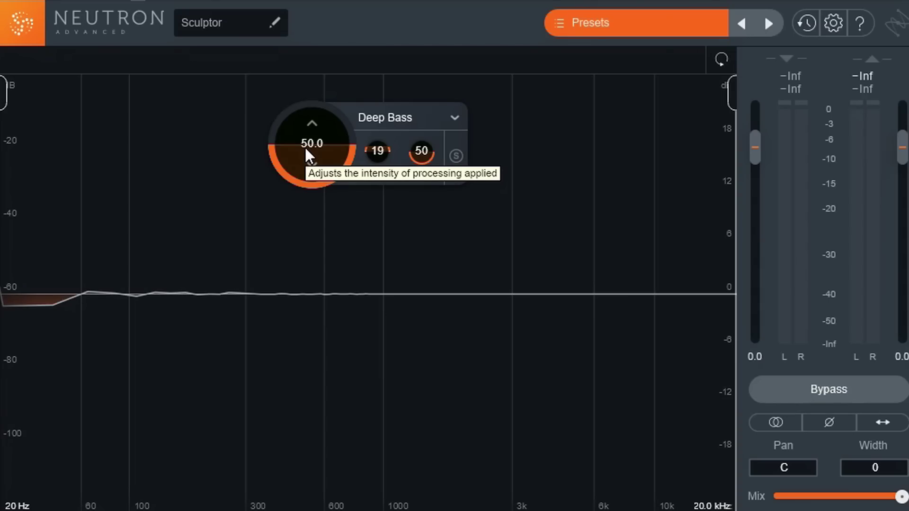
left_click_drag(305, 146, 303, 99)
left_click_drag(305, 67, 380, 146)
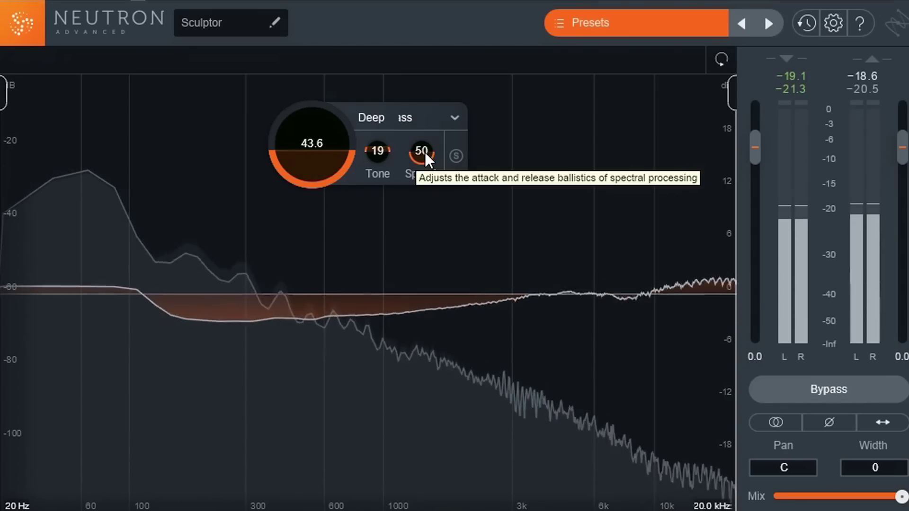
left_click_drag(425, 152, 425, 89)
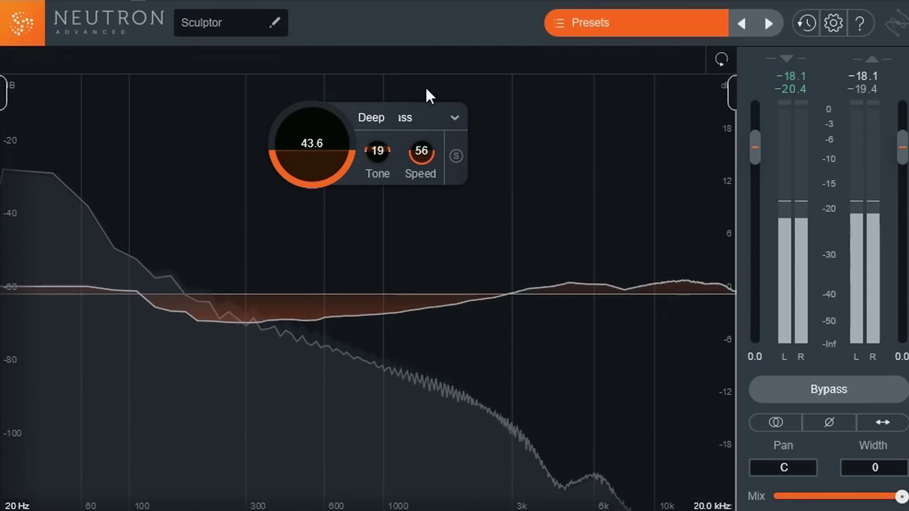
left_click_drag(425, 4, 416, 62)
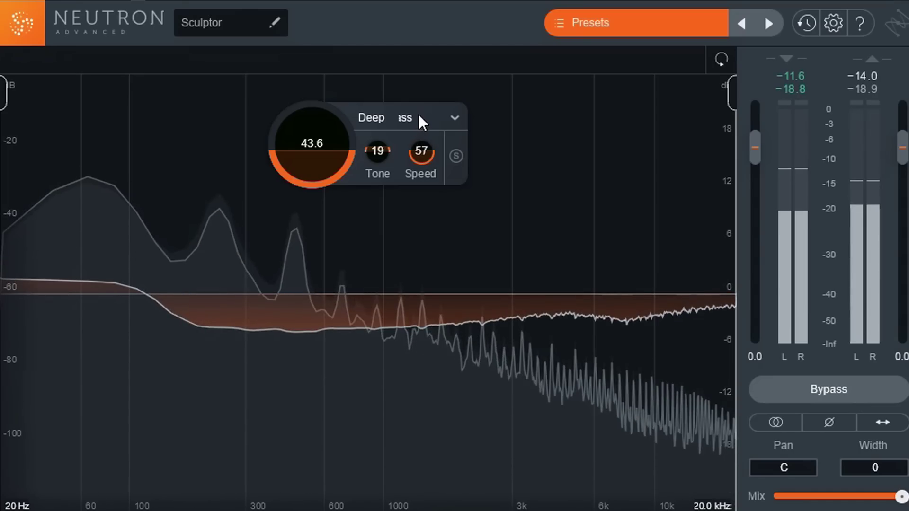
Switch the Sculptor target to Bass for comparison and return it to Deep Bass.
left_click(419, 114)
mouse_move(422, 177)
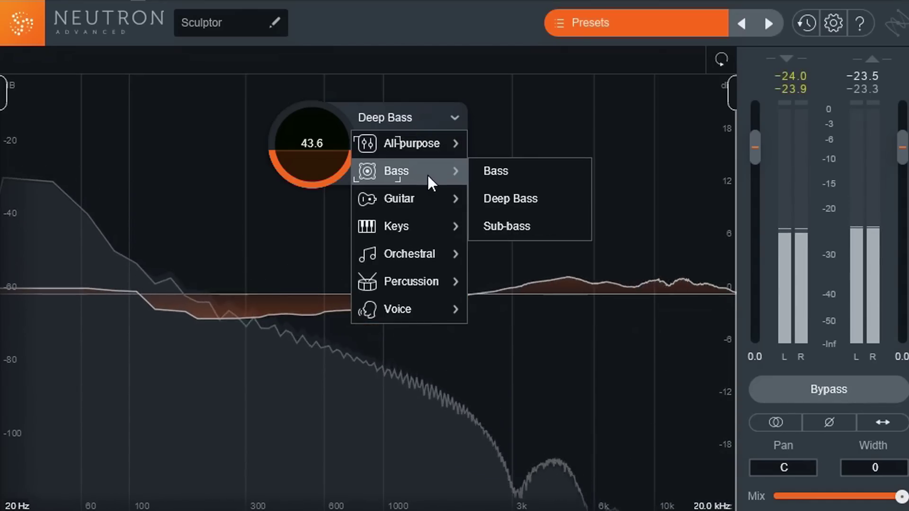
left_click(487, 175)
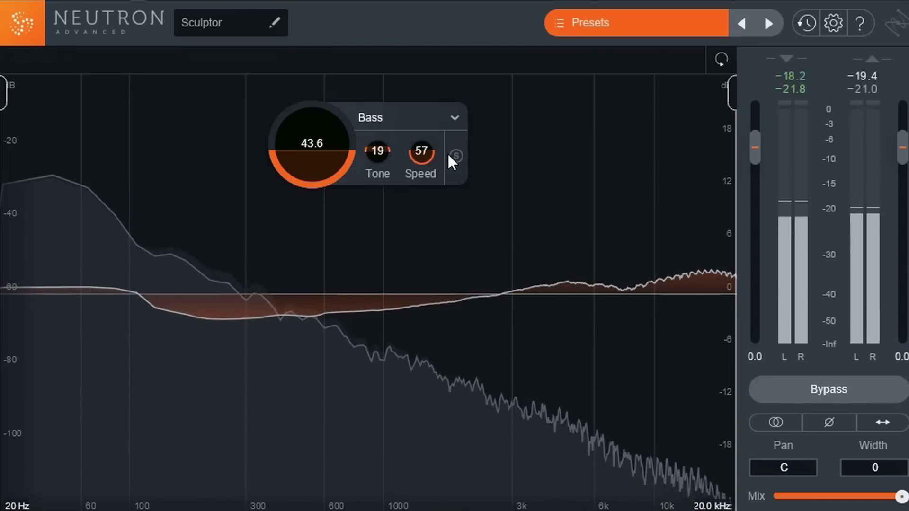
left_click(450, 115)
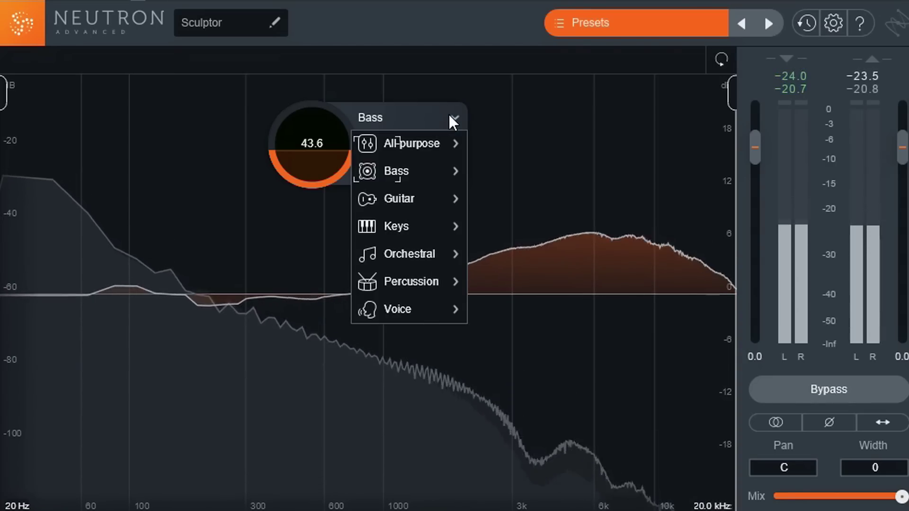
mouse_move(430, 169)
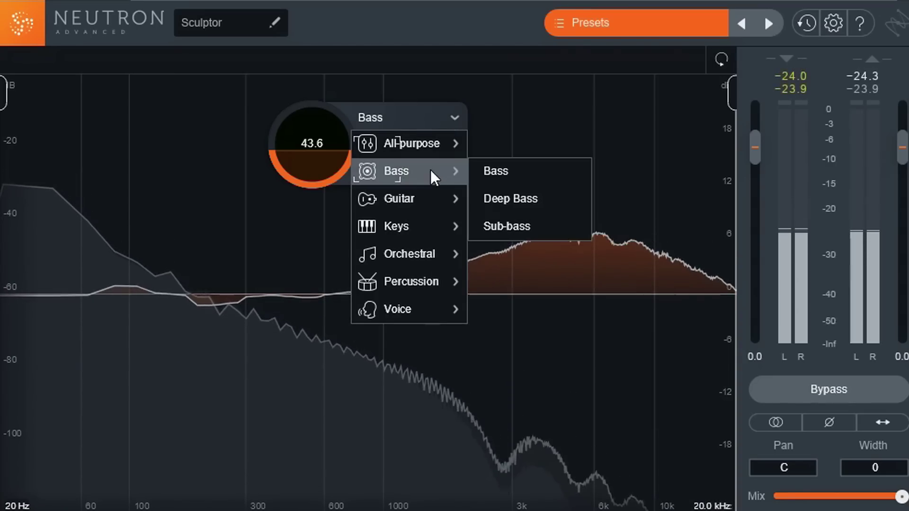
left_click(499, 196)
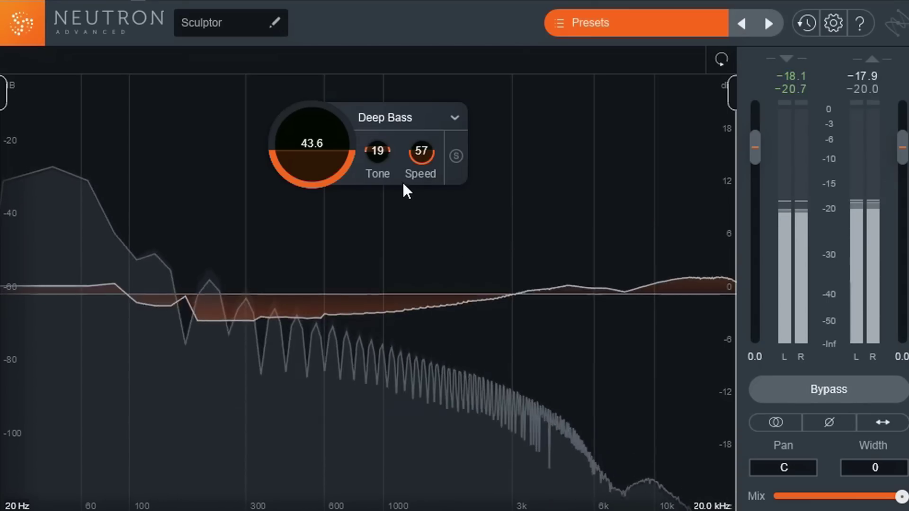